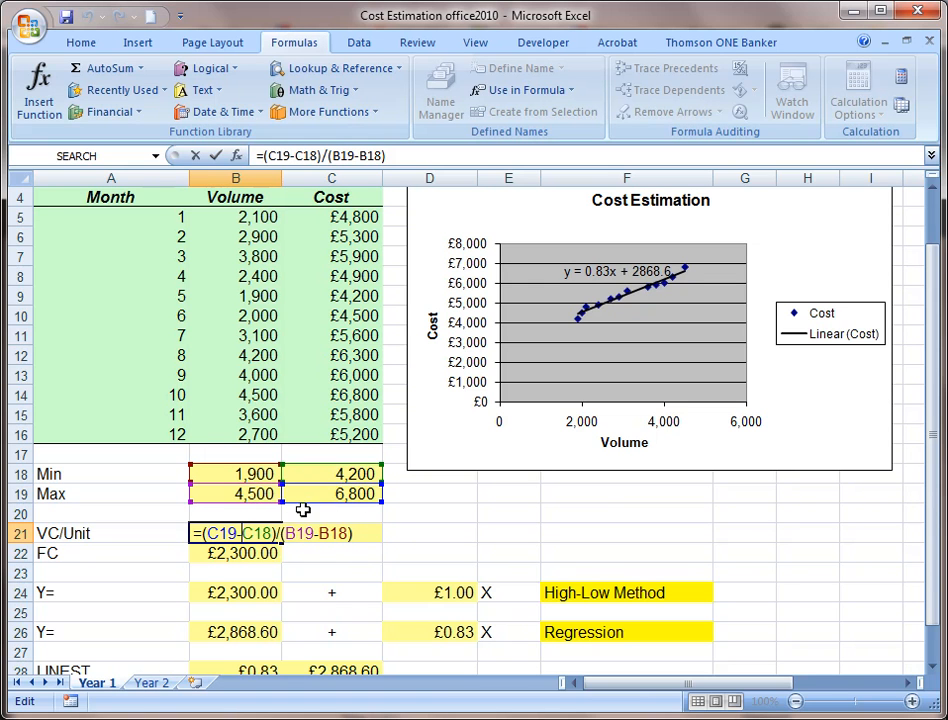
- Examine the high-low formulas for the minimum volume and cost, the variable cost per unit and the fixed cost
{"action": "key", "text": "Escape"}
{"action": "left_click", "coordinate": [250, 474]}
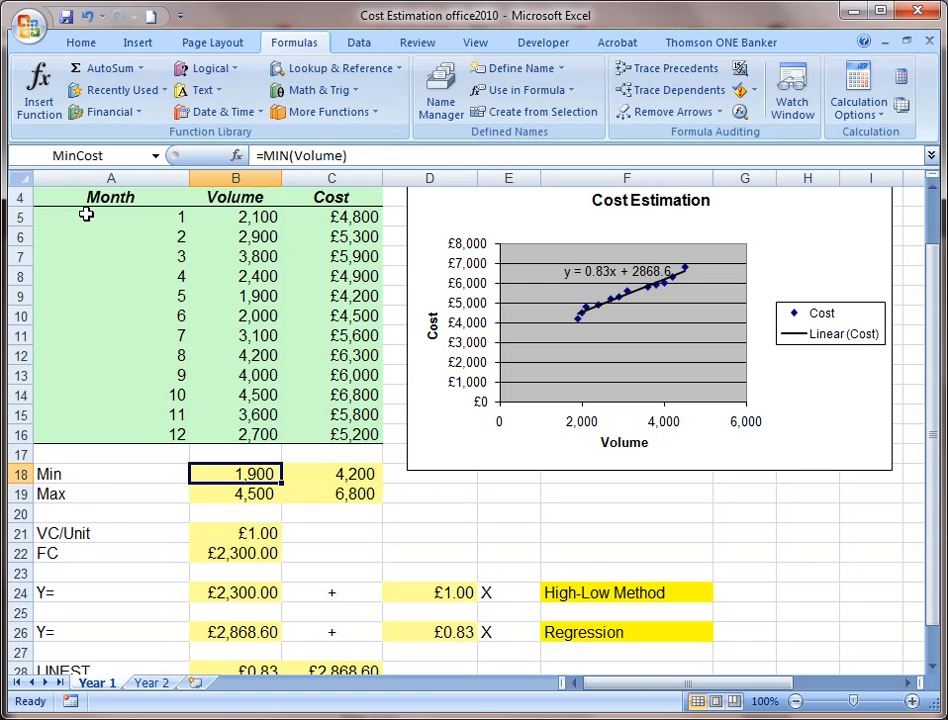
{"action": "left_click", "coordinate": [355, 475]}
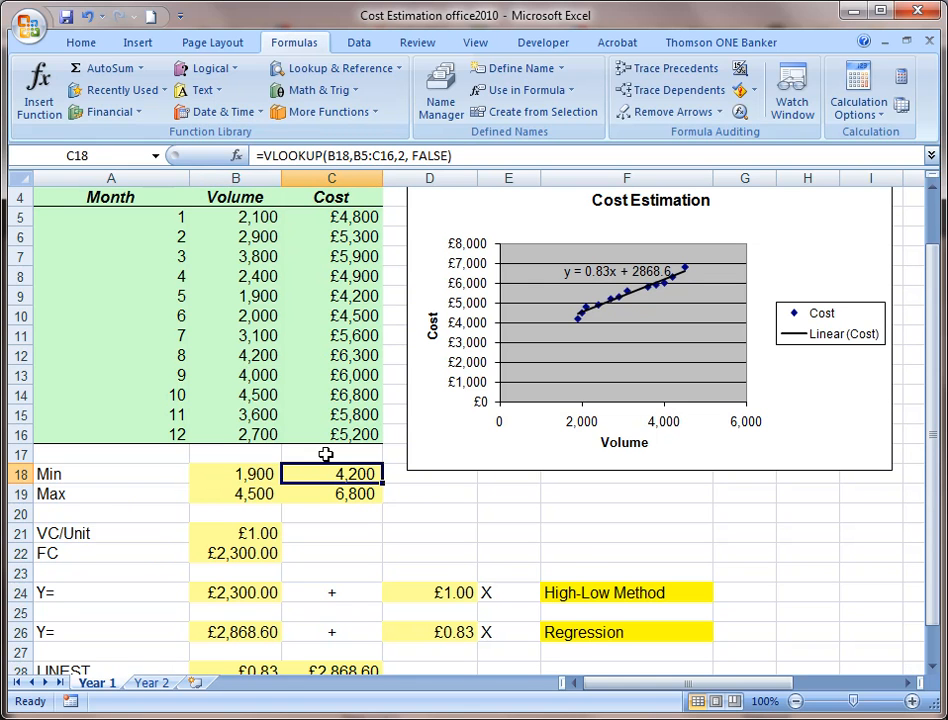
{"action": "left_click", "coordinate": [122, 152]}
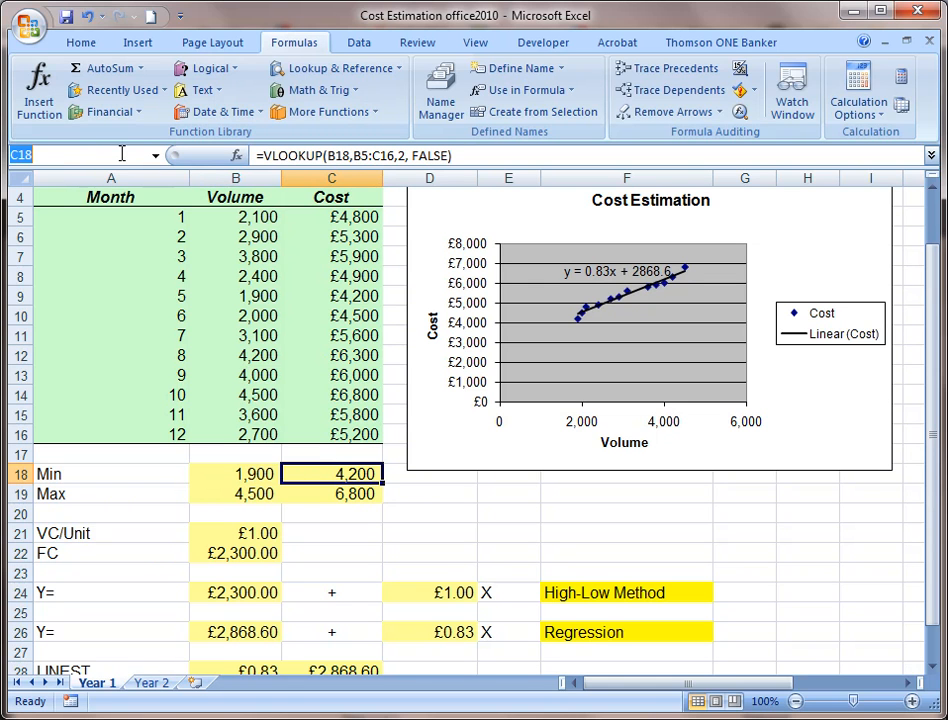
{"action": "left_click", "coordinate": [324, 517]}
{"action": "left_click", "coordinate": [248, 534]}
{"action": "double_click", "coordinate": [248, 534]}
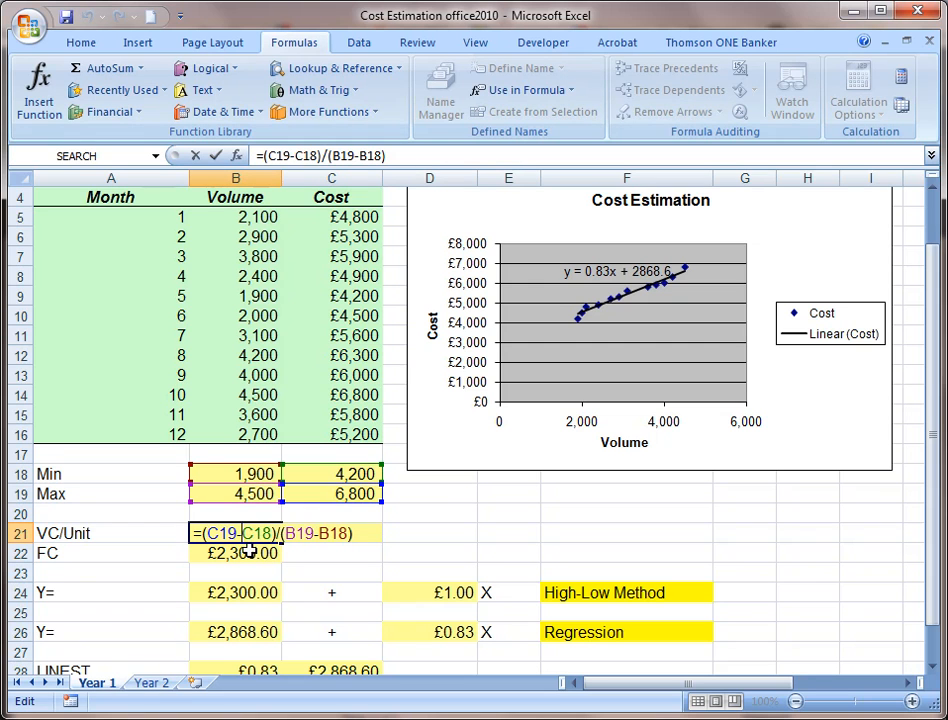
{"action": "key", "text": "Return"}
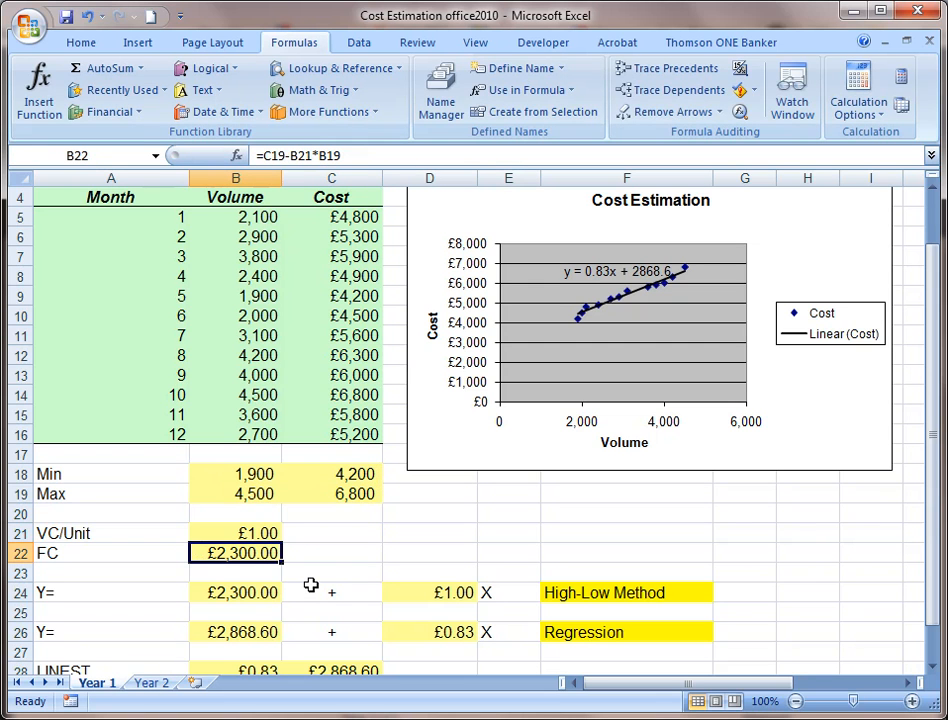
{"action": "double_click", "coordinate": [237, 556]}
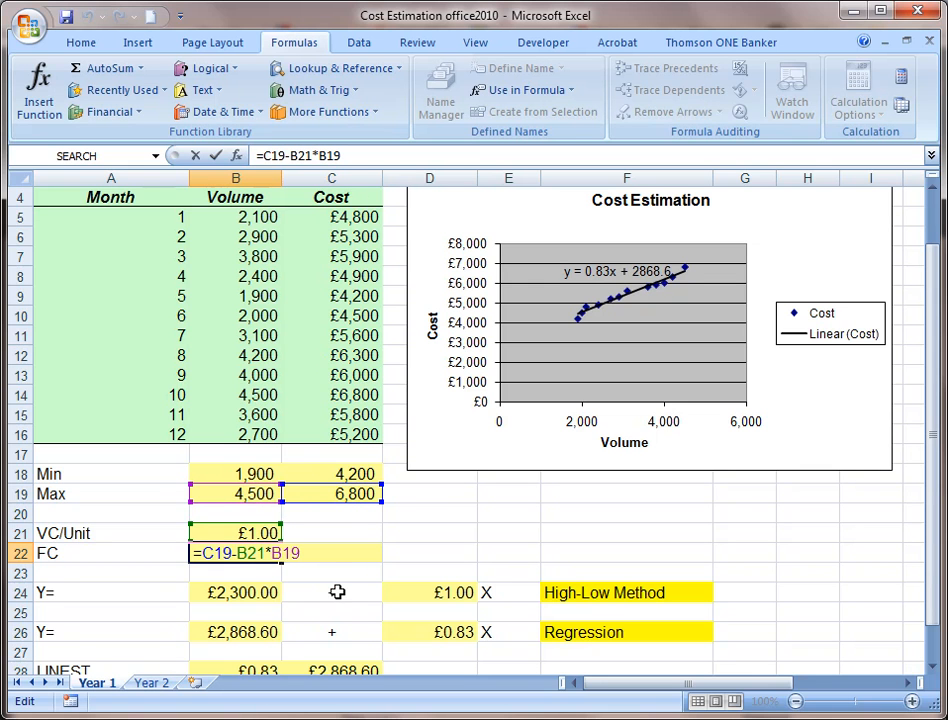
{"action": "key", "text": "Return"}
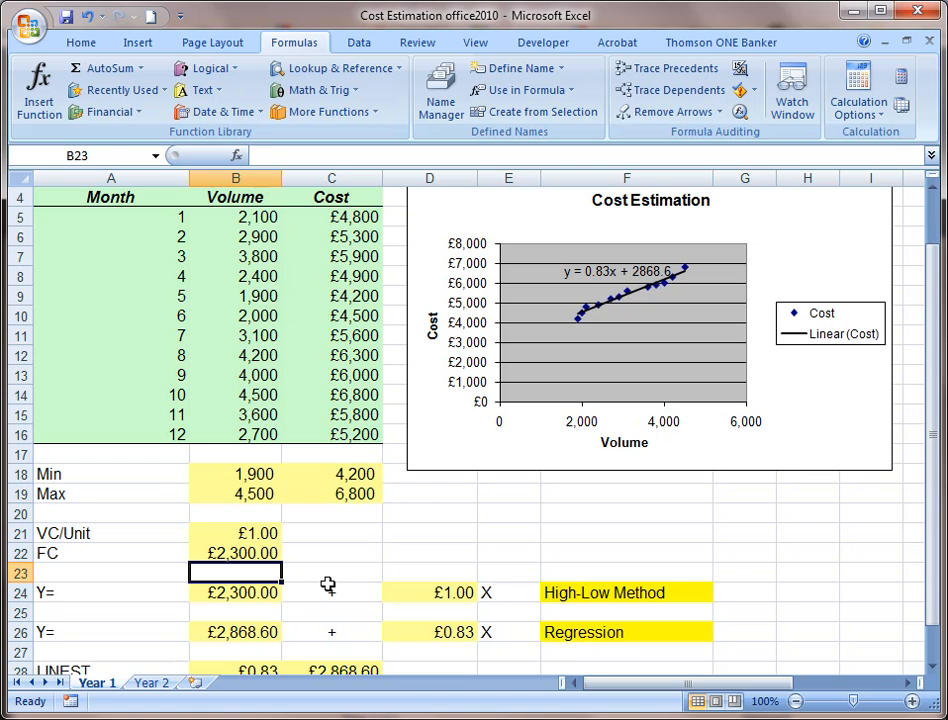
- Review the high-low block A18:C22 and the cost equations, LINEST and SLOPE,INTERCEPT rows below it
{"action": "left_click_drag", "start_coordinate": [55, 474], "coordinate": [280, 566]}
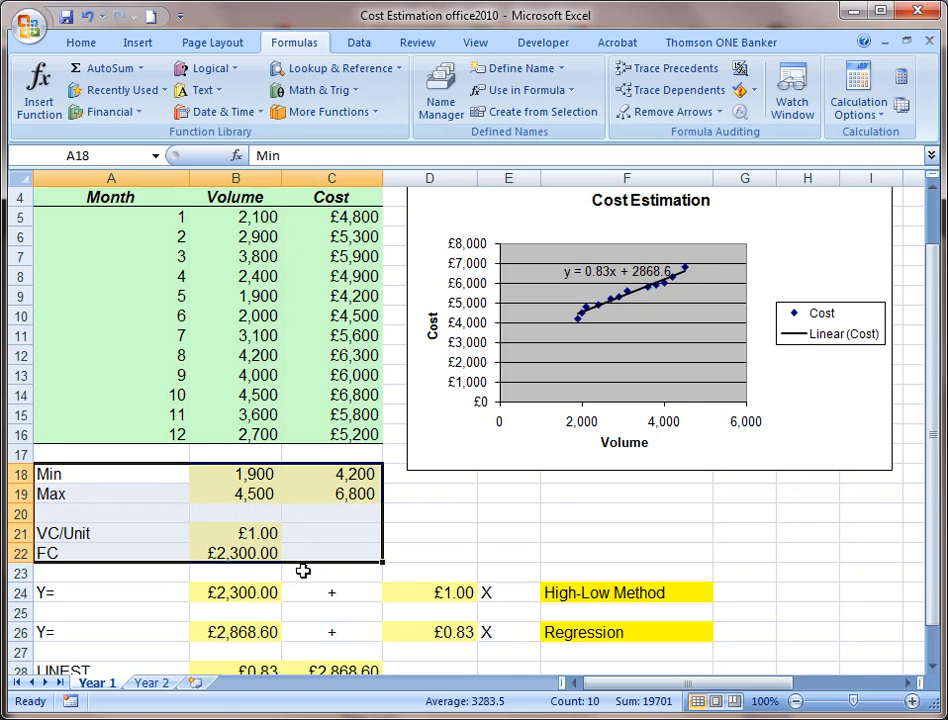
{"action": "scroll", "coordinate": [303, 570], "scroll_direction": "down", "scroll_amount": 2}
{"action": "left_click", "coordinate": [471, 593]}
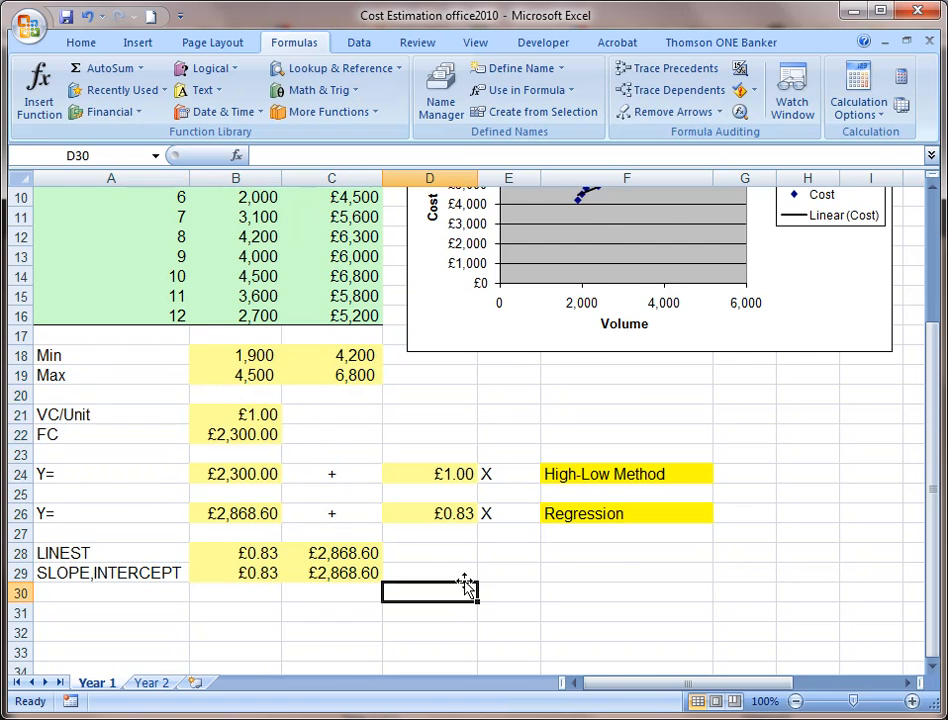
{"action": "scroll", "coordinate": [460, 575], "scroll_direction": "up", "scroll_amount": 2}
{"action": "scroll", "coordinate": [451, 567], "scroll_direction": "down", "scroll_amount": 2}
{"action": "scroll", "coordinate": [436, 562], "scroll_direction": "up", "scroll_amount": 3}
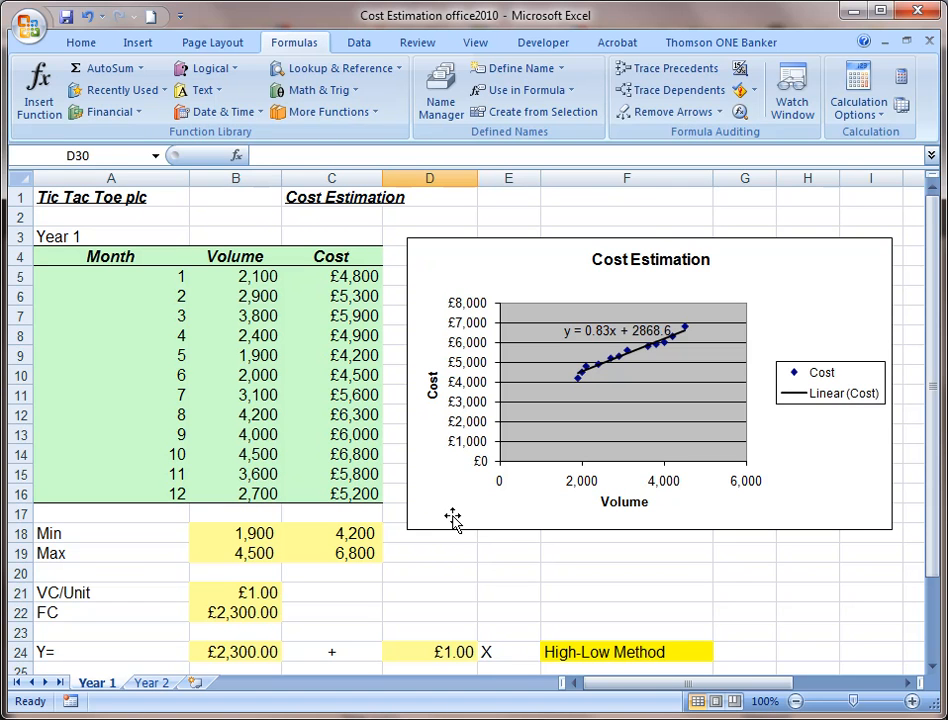
- Delete the existing Cost Estimation chart from the Year 1 sheet
{"action": "left_click", "coordinate": [656, 371]}
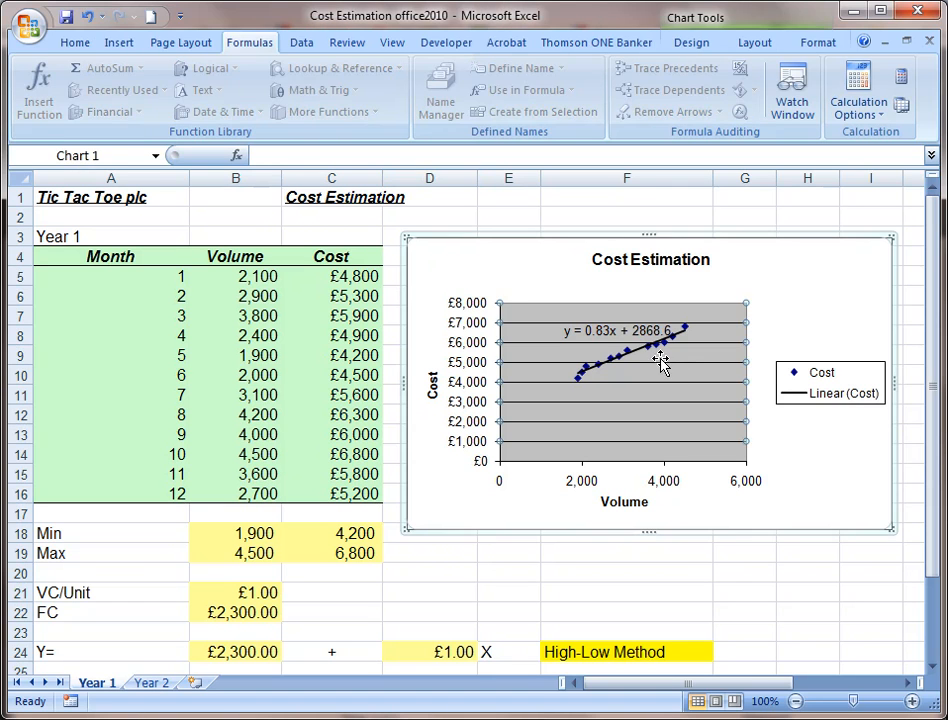
{"action": "left_click", "coordinate": [763, 285]}
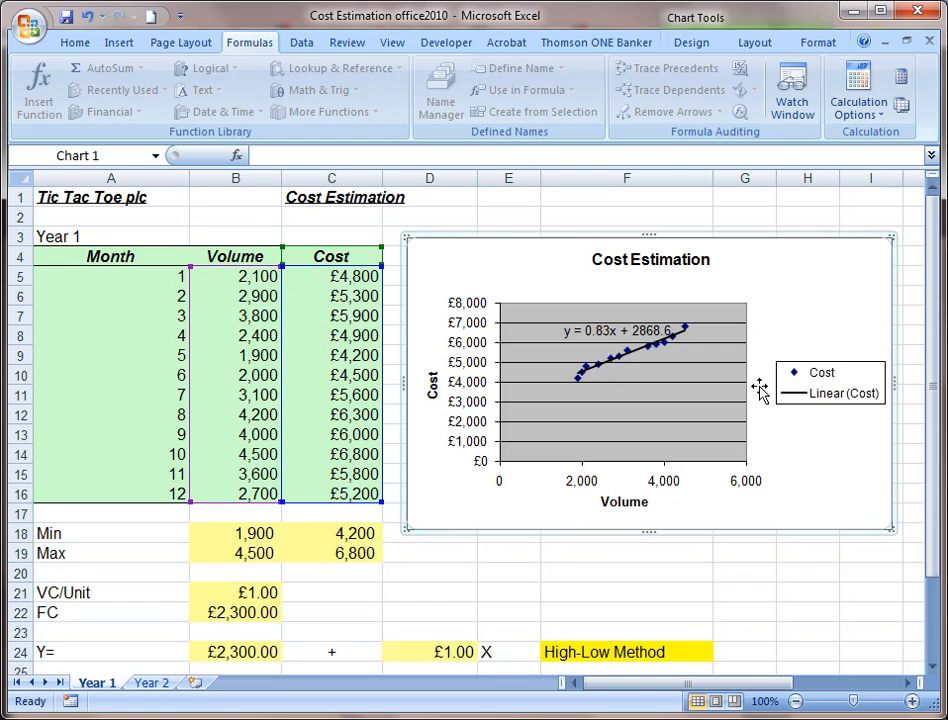
{"action": "key", "text": "Delete"}
{"action": "left_click", "coordinate": [477, 336]}
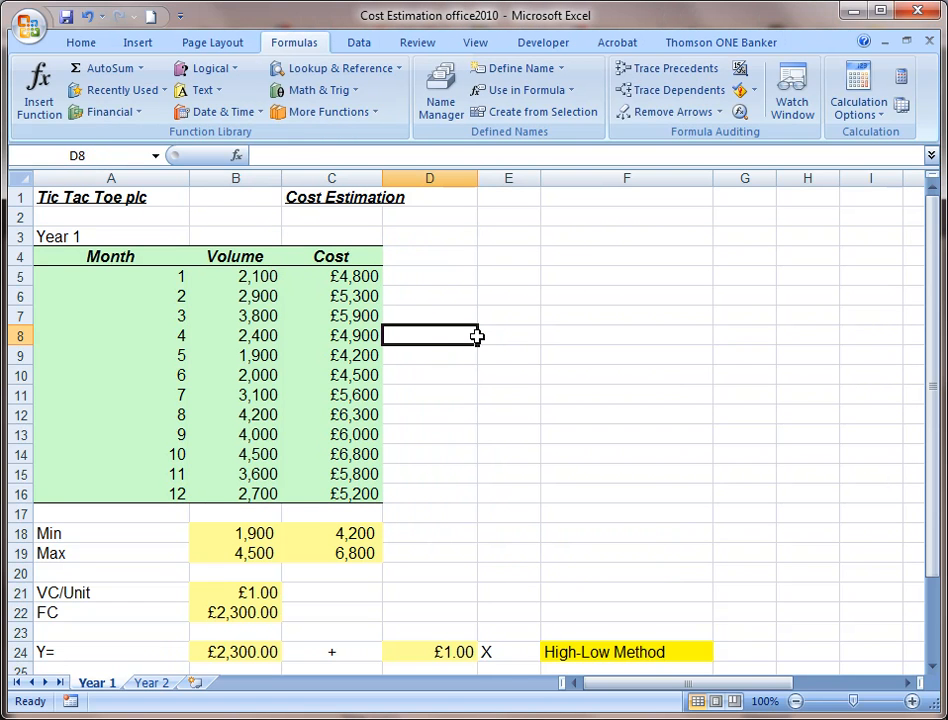
- Insert a markers-only scatter chart of the Volume and Cost data in B4:C16 and place it beside the data table
{"action": "left_click_drag", "start_coordinate": [243, 258], "coordinate": [328, 489]}
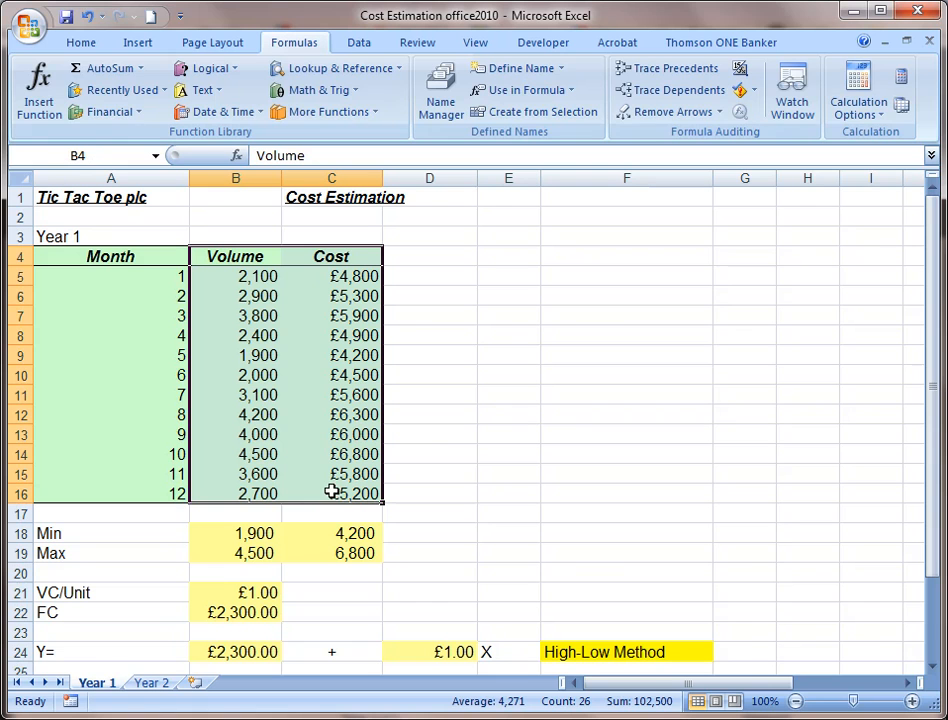
{"action": "left_click", "coordinate": [134, 44]}
{"action": "left_click", "coordinate": [544, 110]}
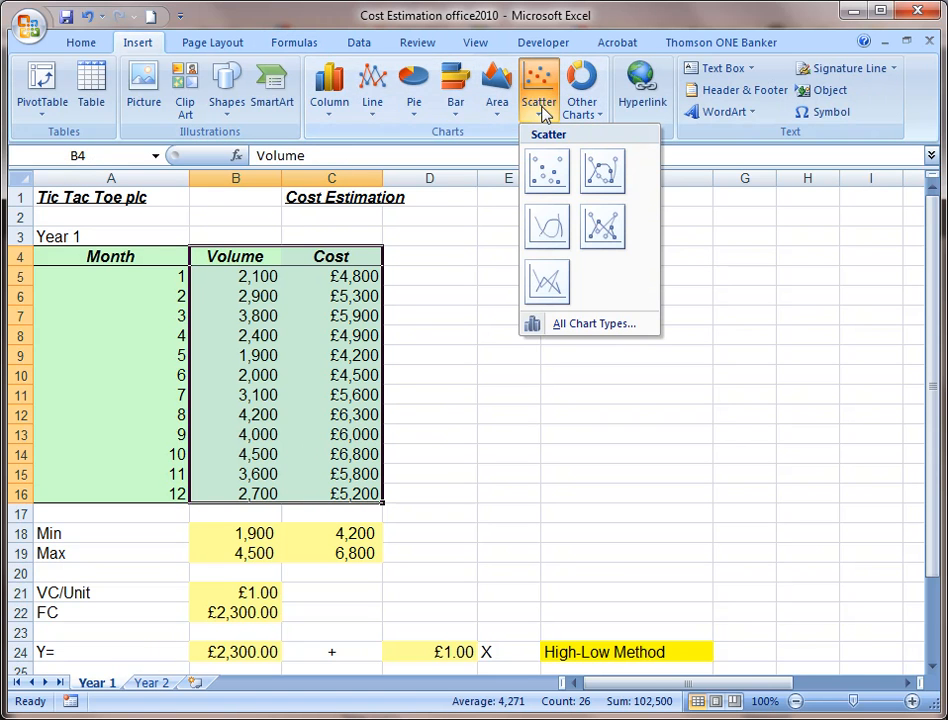
{"action": "left_click", "coordinate": [547, 170]}
{"action": "left_click_drag", "start_coordinate": [602, 313], "coordinate": [762, 222]}
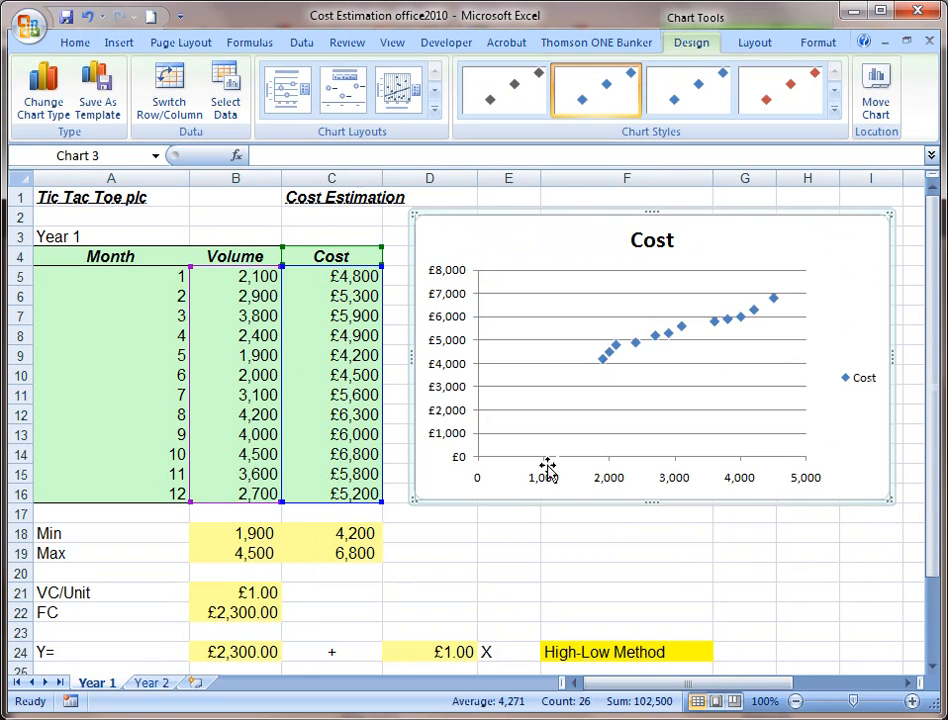
- Try chart layouts with a trendline equation and with data labels on the scatter chart
{"action": "left_click", "coordinate": [434, 108]}
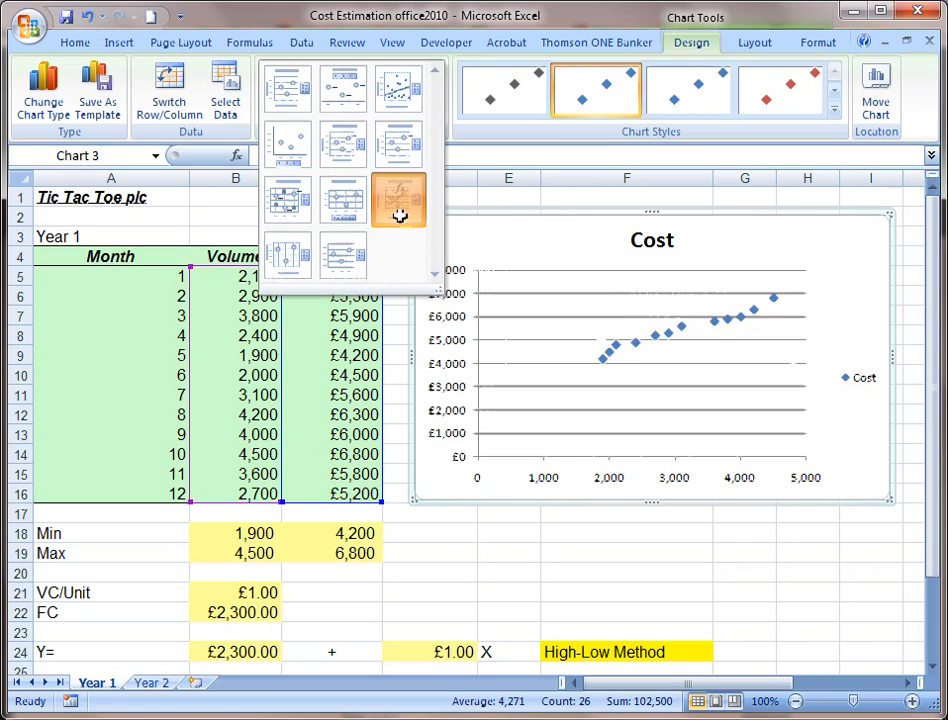
{"action": "left_click", "coordinate": [400, 216]}
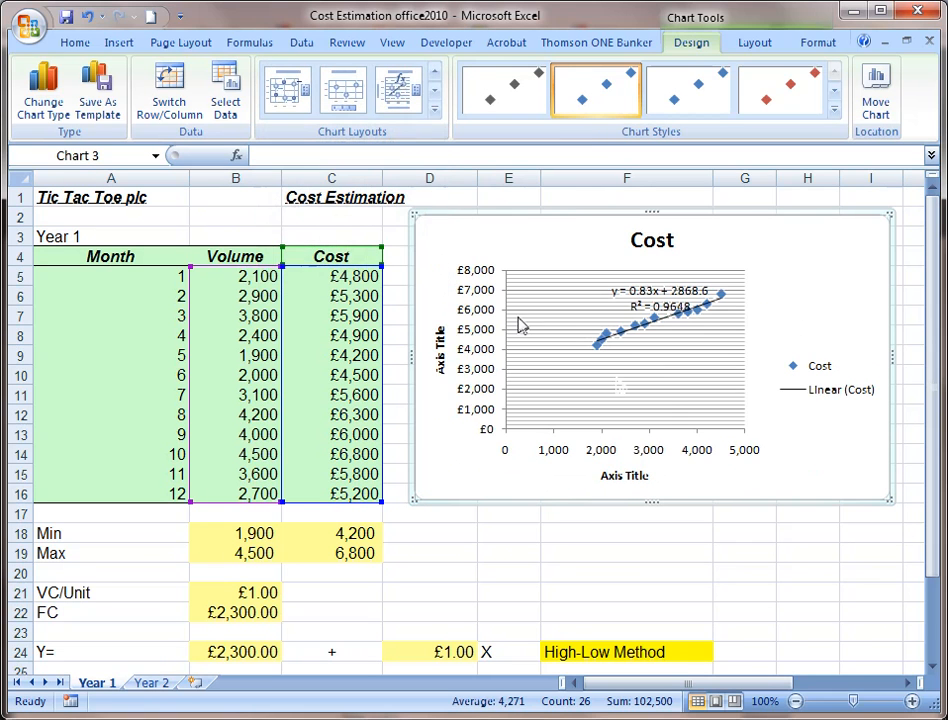
{"action": "left_click", "coordinate": [434, 108]}
{"action": "left_click", "coordinate": [350, 165]}
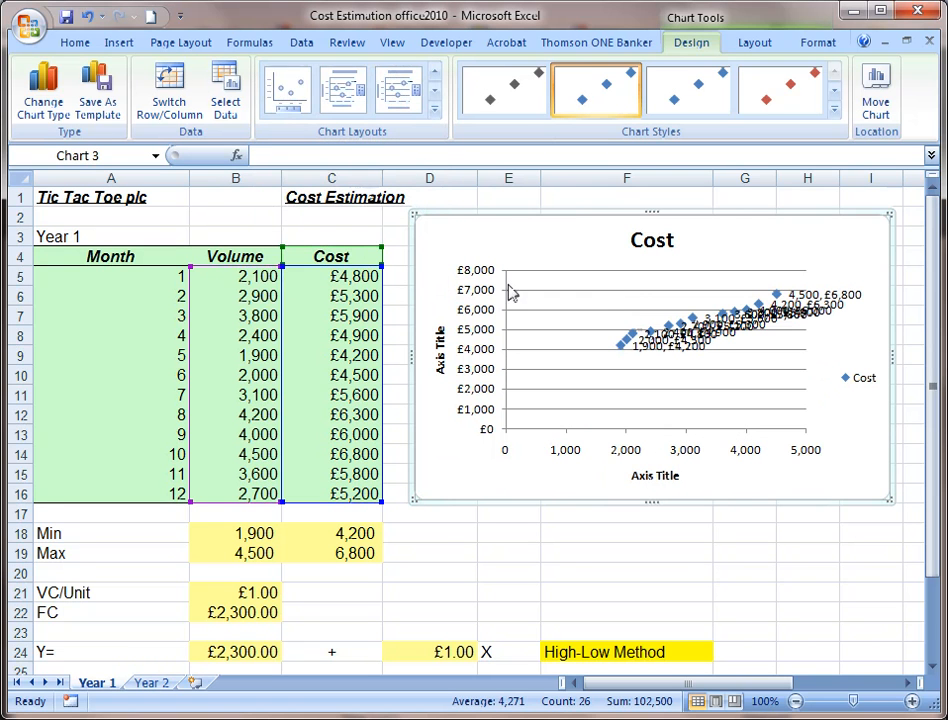
- Apply the chart layout with a chart title, both axis titles and a legend, but no data labels or trendline
{"action": "left_click", "coordinate": [436, 111]}
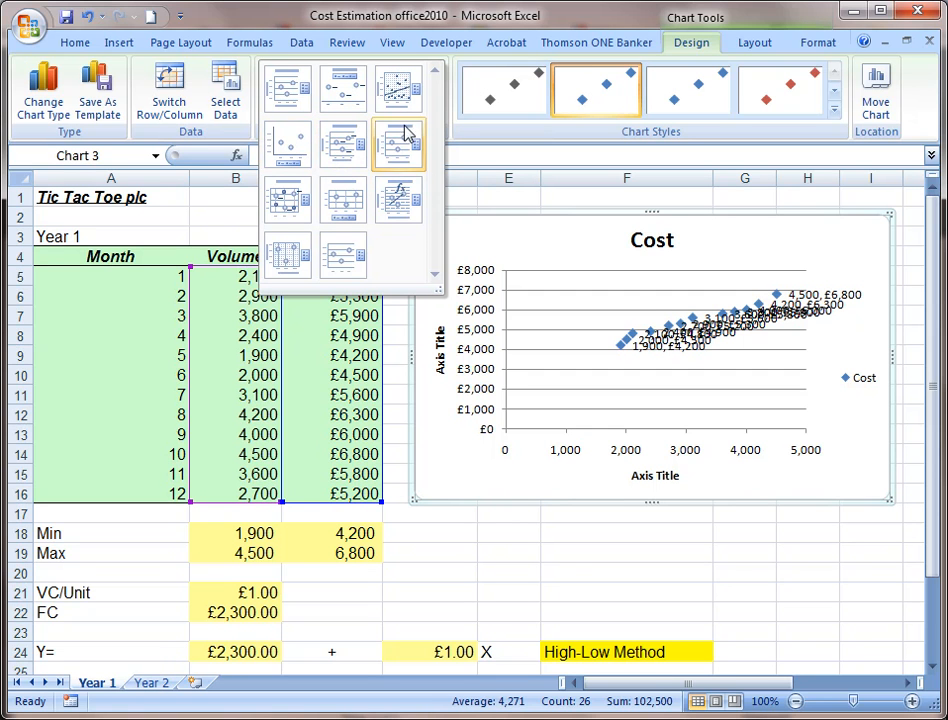
{"action": "left_click", "coordinate": [302, 108]}
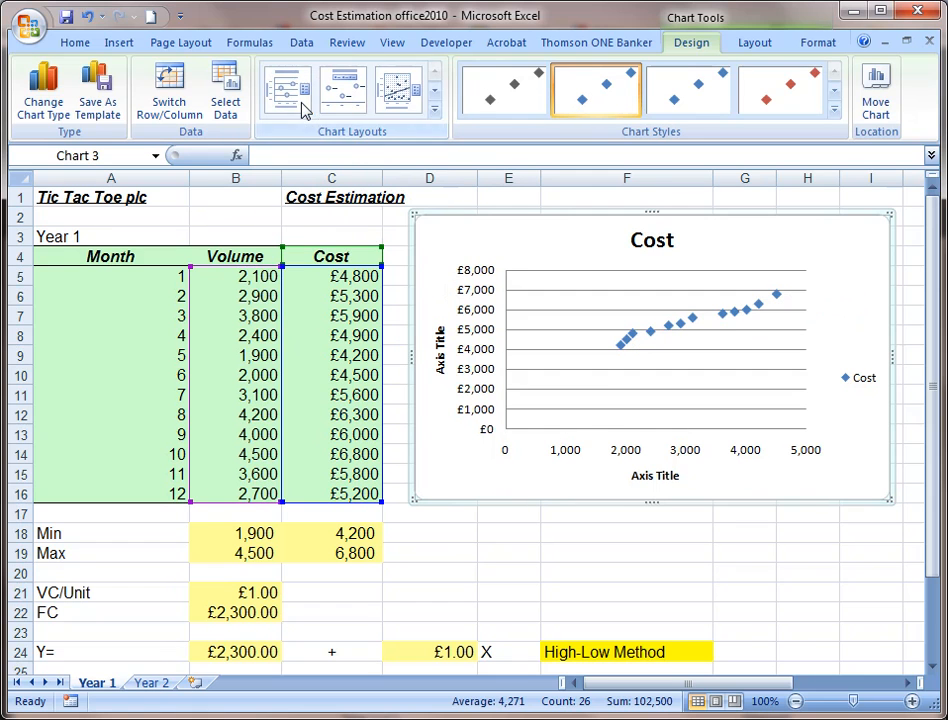
{"action": "left_click", "coordinate": [690, 516]}
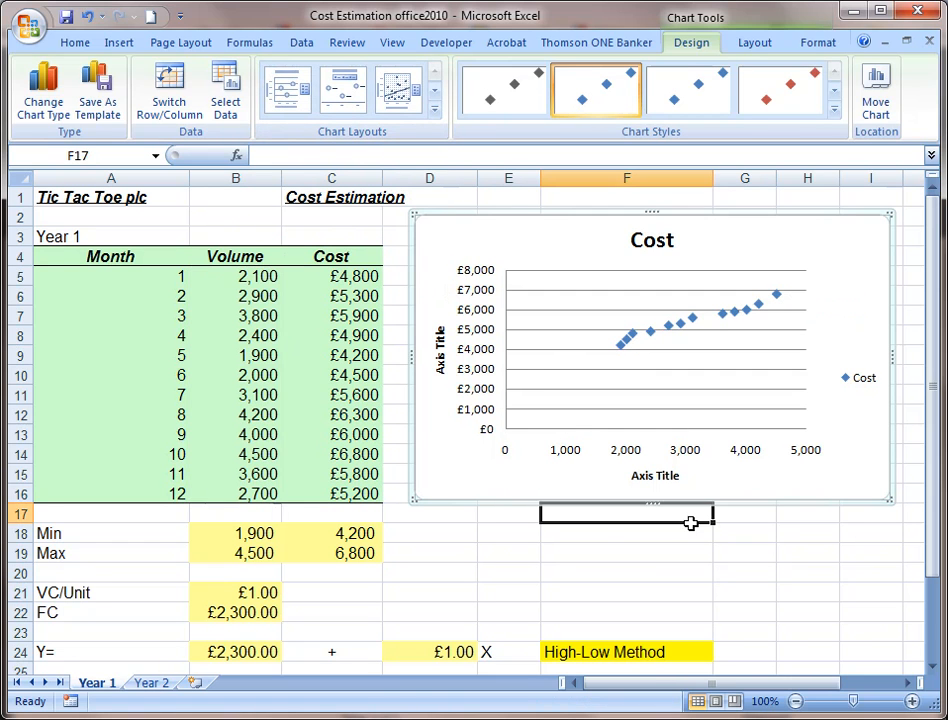
- Link the horizontal axis title to the Volume heading in cell B4
{"action": "left_click", "coordinate": [665, 476]}
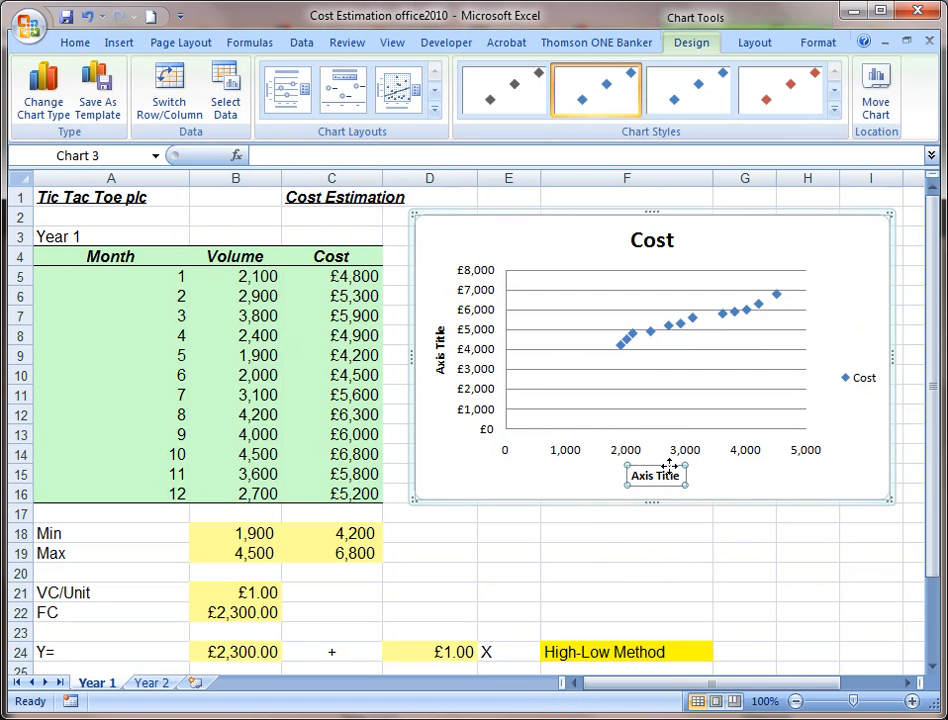
{"action": "left_click", "coordinate": [321, 152]}
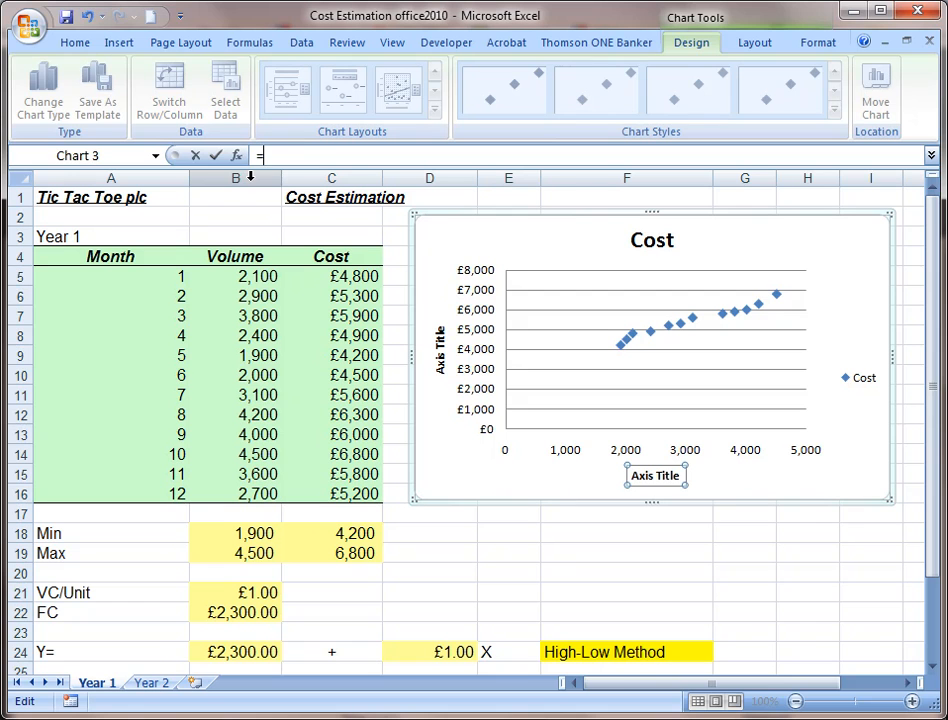
{"action": "left_click", "coordinate": [242, 257]}
{"action": "key", "text": "Return"}
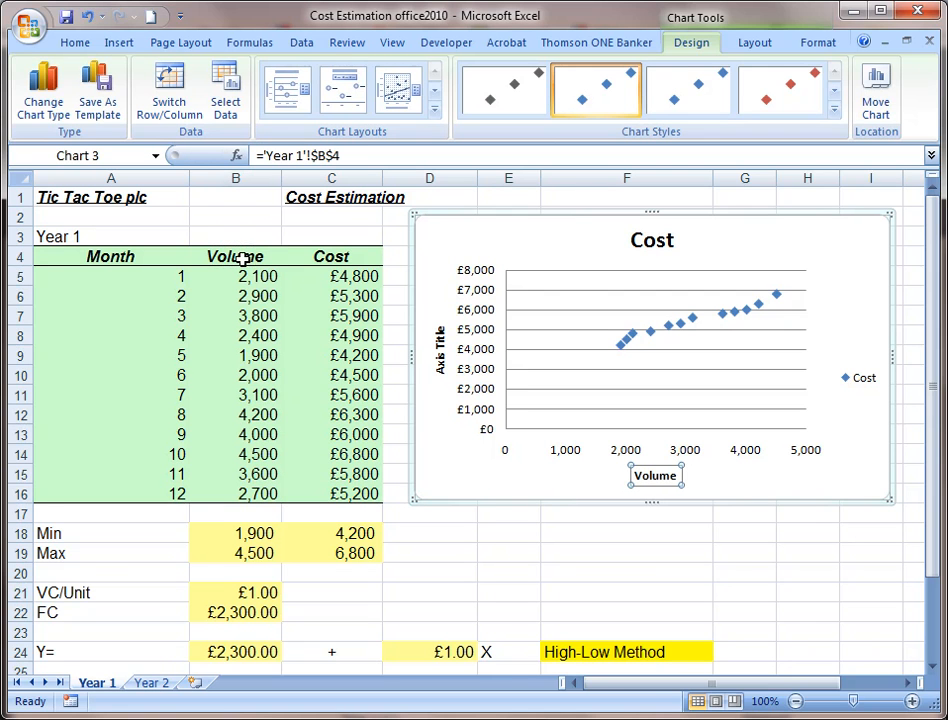
- Link the vertical axis title to the Cost heading in cell C4 and deselect the chart
{"action": "left_click", "coordinate": [440, 350]}
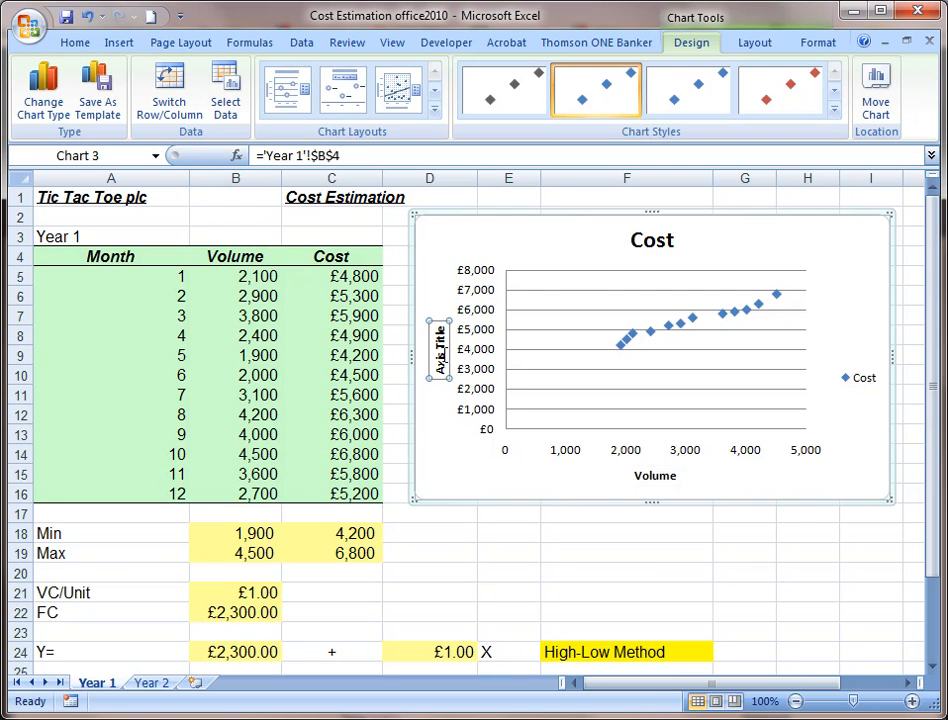
{"action": "left_click", "coordinate": [344, 160]}
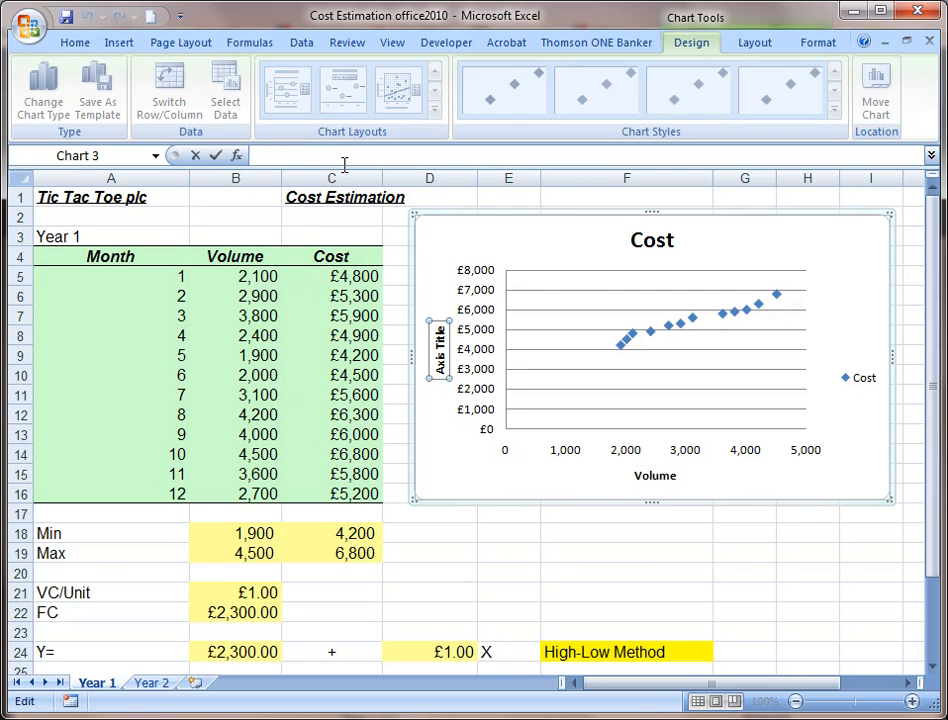
{"action": "left_click", "coordinate": [335, 257]}
{"action": "key", "text": "Return"}
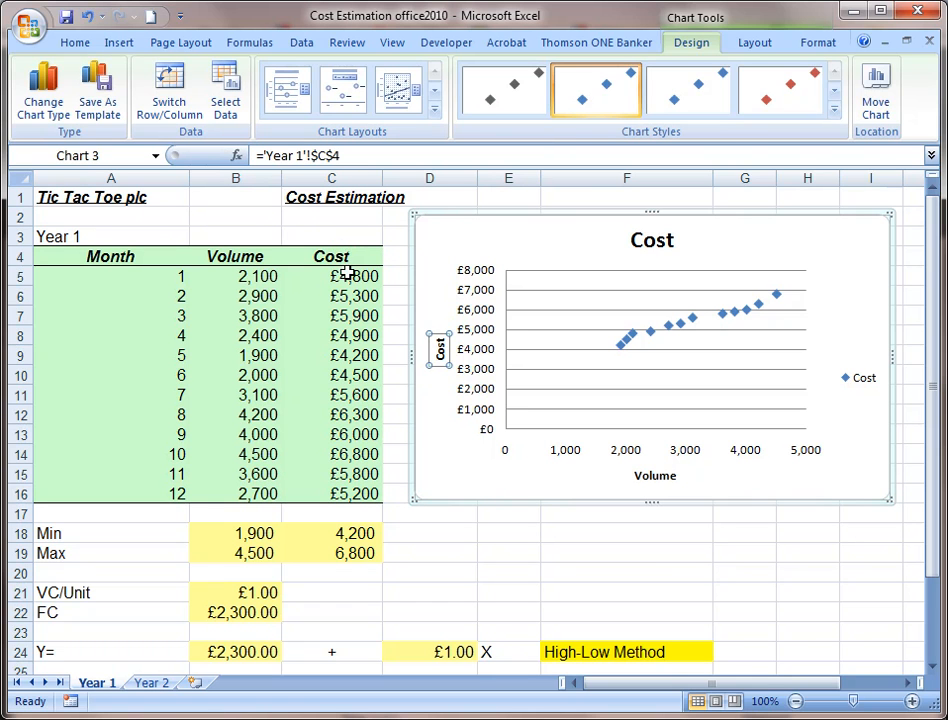
{"action": "left_click", "coordinate": [585, 566]}
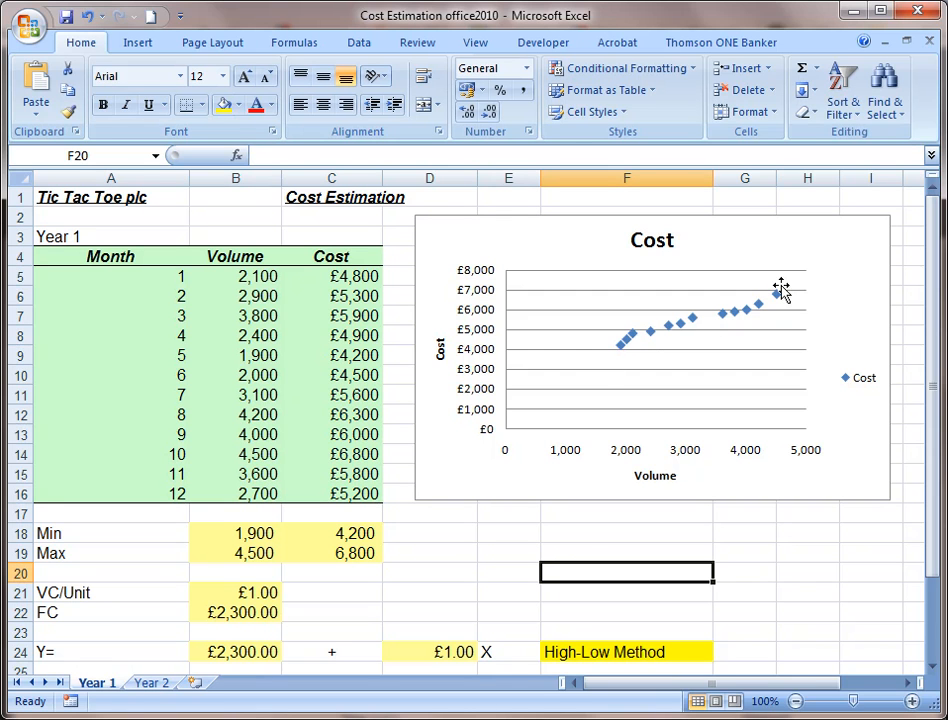
- Add a linear trendline to the Cost series with its equation and R-squared value displayed, and move that label above the line
{"action": "right_click", "coordinate": [676, 328]}
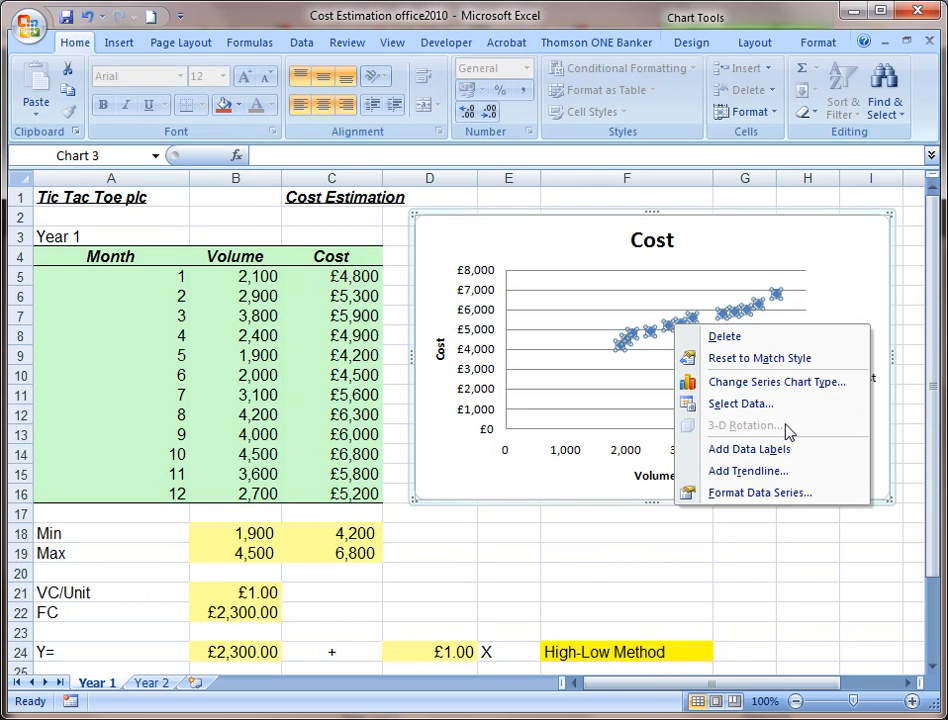
{"action": "left_click", "coordinate": [745, 480]}
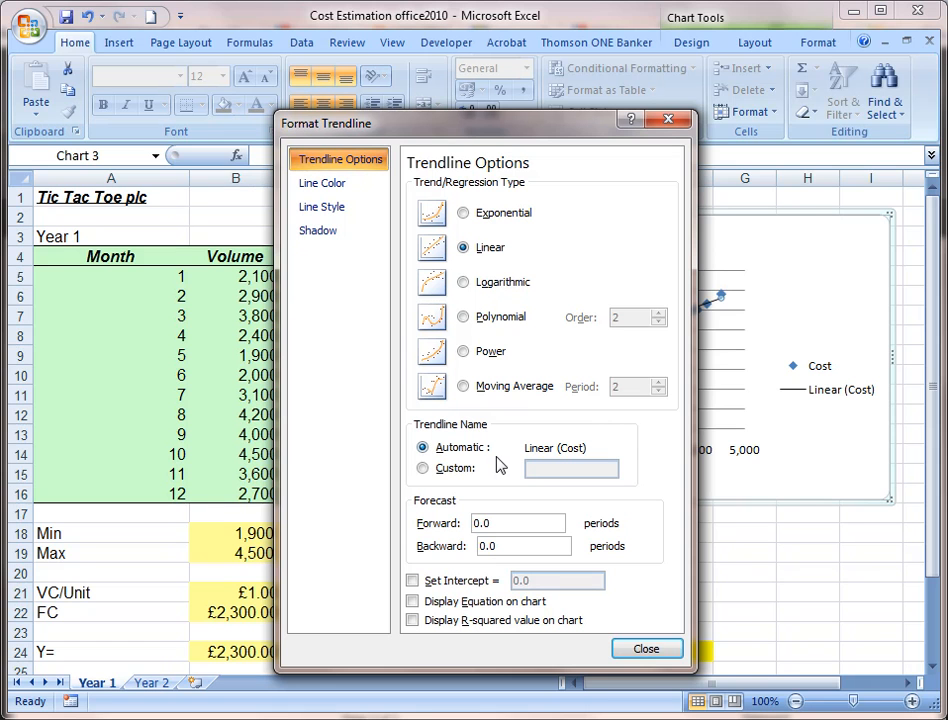
{"action": "left_click", "coordinate": [412, 601]}
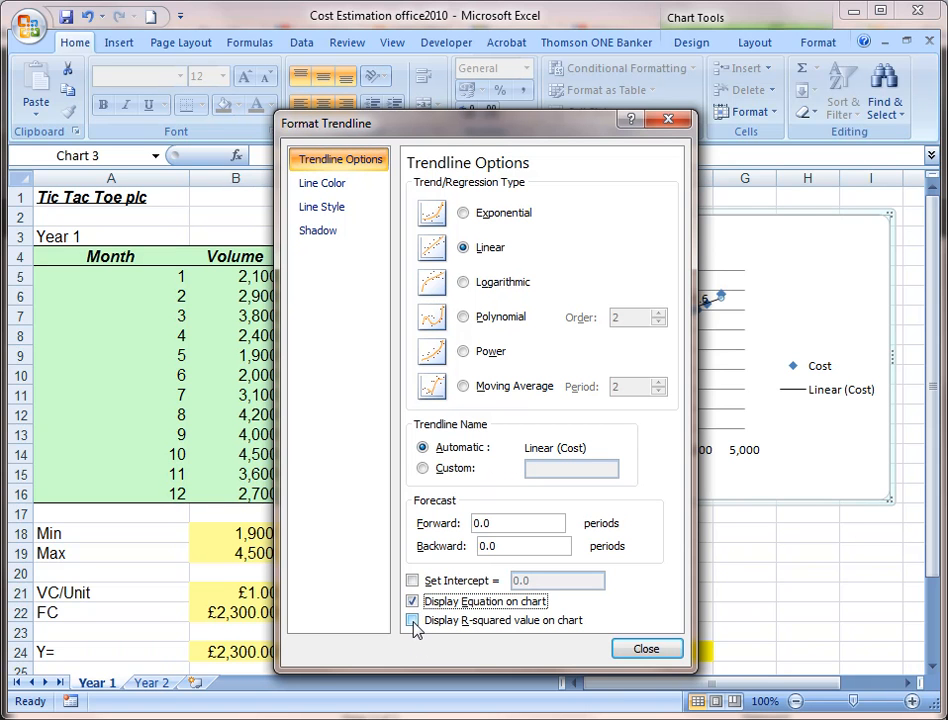
{"action": "left_click", "coordinate": [412, 621]}
{"action": "left_click", "coordinate": [645, 650]}
{"action": "left_click", "coordinate": [669, 291]}
{"action": "left_click_drag", "start_coordinate": [595, 287], "coordinate": [595, 288]}
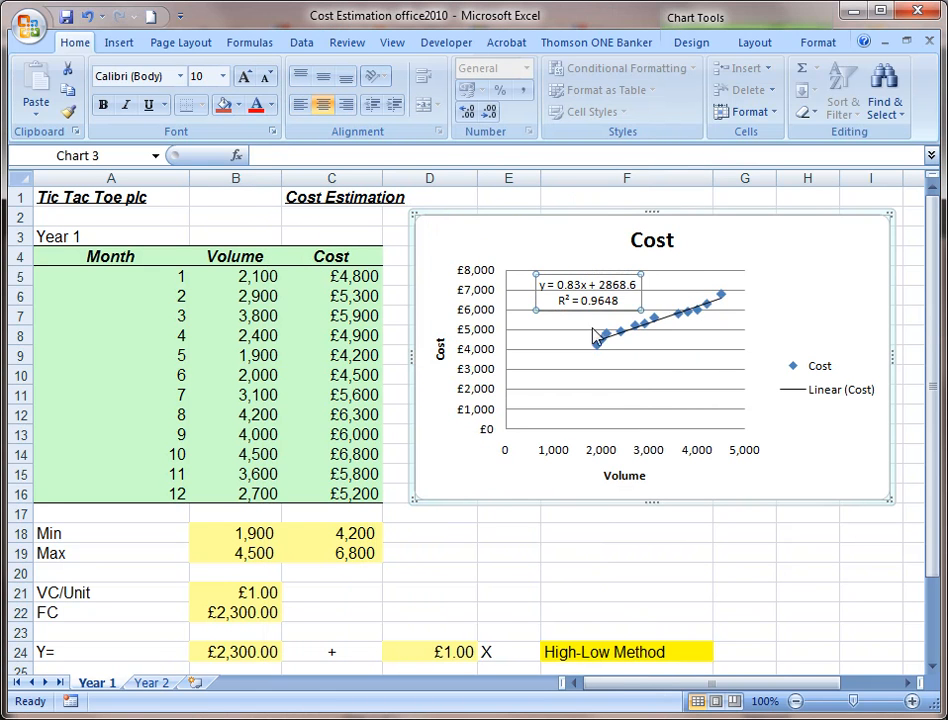
- Examine the intercept and slope terms in the trendline equation label
{"action": "double_click", "coordinate": [620, 284]}
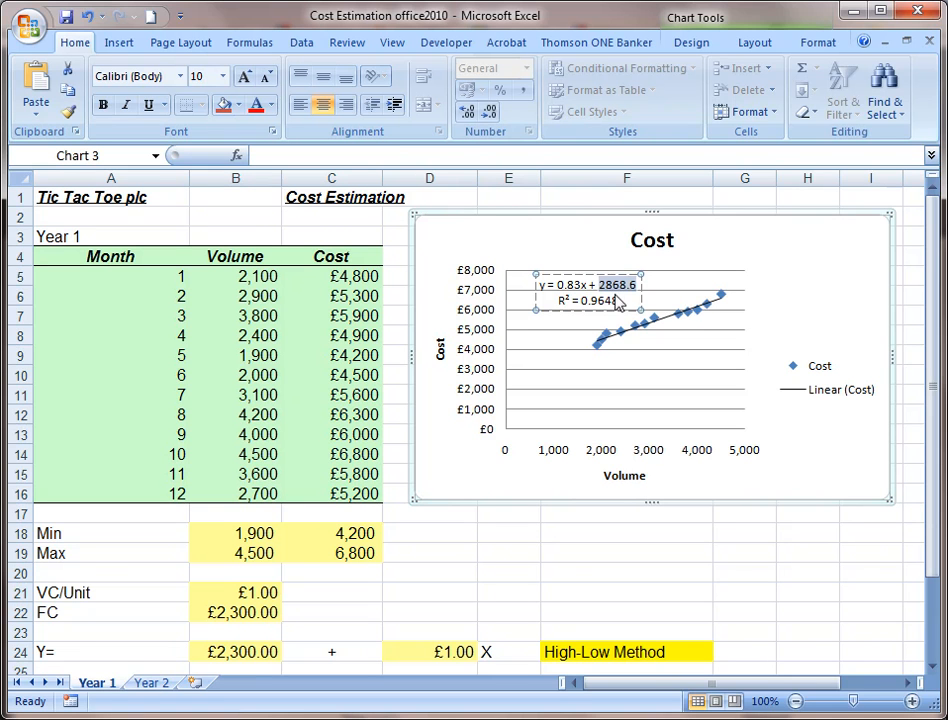
{"action": "left_click", "coordinate": [578, 286]}
{"action": "double_click", "coordinate": [562, 286]}
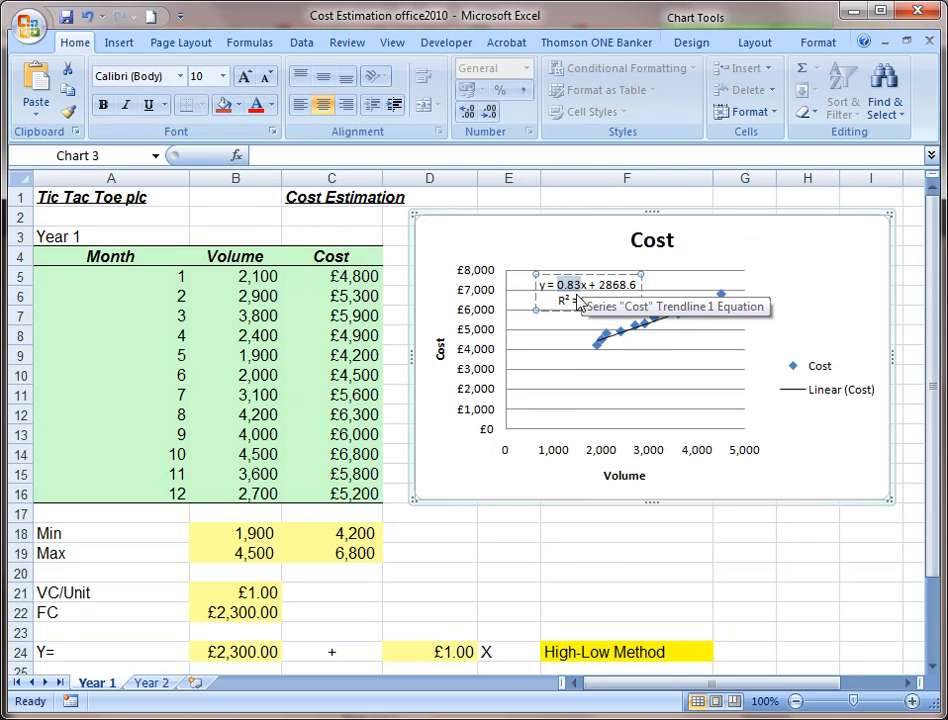
- Deselect the chart and review the regression equation, LINEST and SLOPE, INTERCEPT rows beneath the high-low results
{"action": "left_click", "coordinate": [594, 554]}
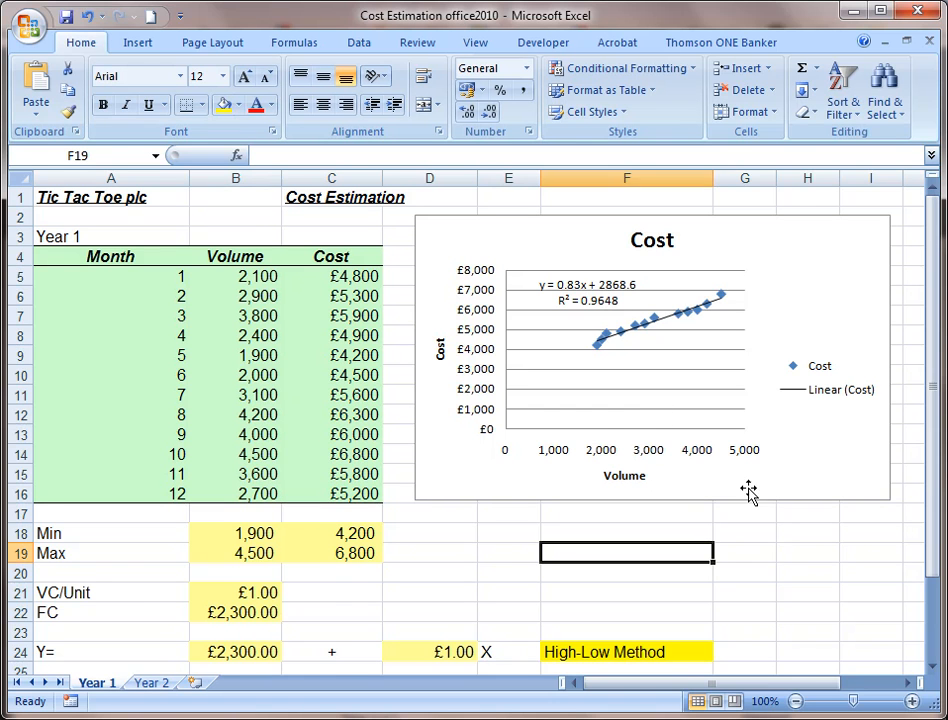
{"action": "left_click", "coordinate": [780, 549]}
{"action": "scroll", "coordinate": [776, 520], "scroll_direction": "down", "scroll_amount": 1}
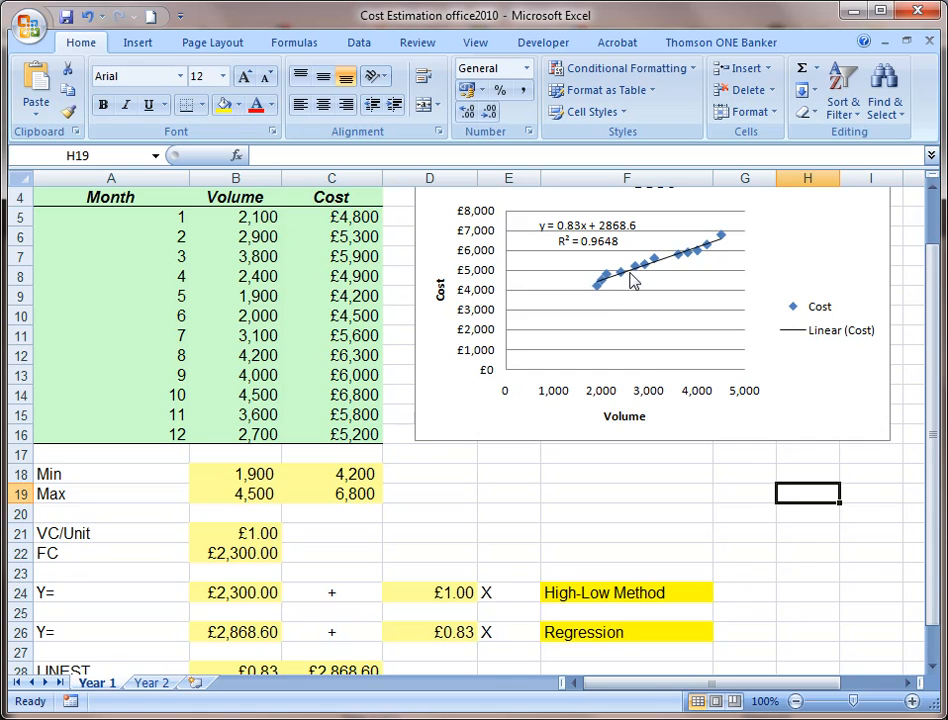
{"action": "scroll", "coordinate": [609, 453], "scroll_direction": "down", "scroll_amount": 3}
{"action": "scroll", "coordinate": [609, 457], "scroll_direction": "up", "scroll_amount": 3}
{"action": "left_click", "coordinate": [674, 495]}
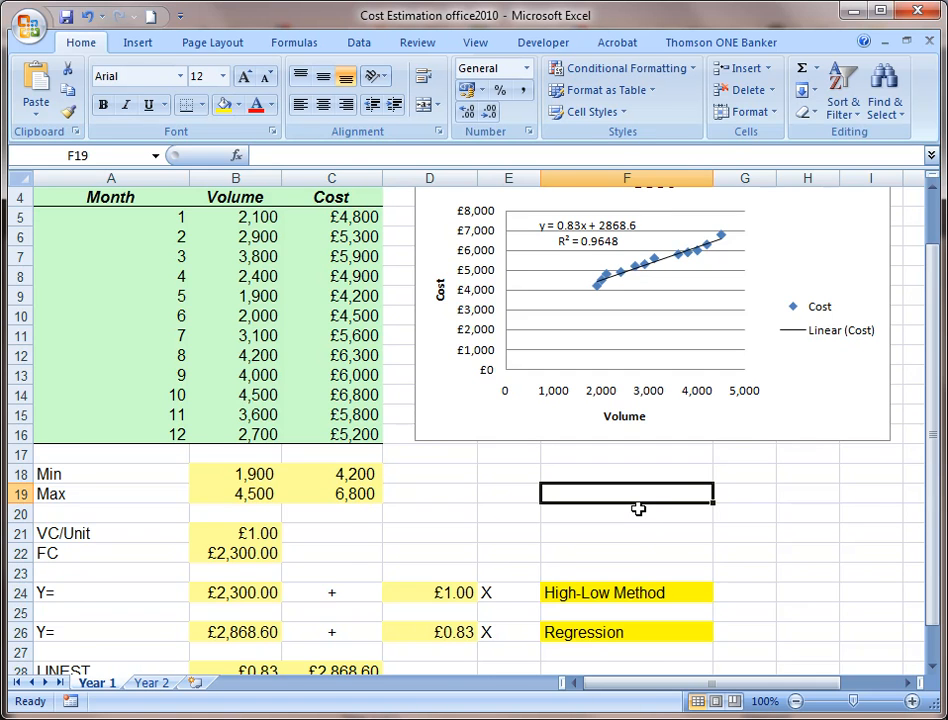
{"action": "scroll", "coordinate": [638, 509], "scroll_direction": "down", "scroll_amount": 3}
{"action": "left_click", "coordinate": [498, 540]}
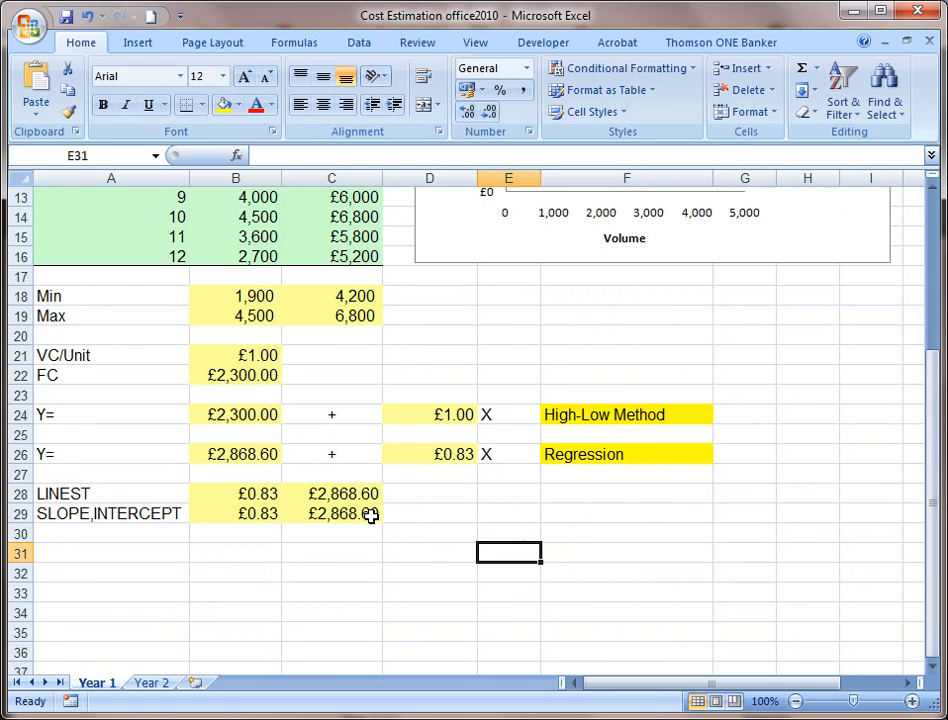
{"action": "scroll", "coordinate": [402, 520], "scroll_direction": "up", "scroll_amount": 3}
{"action": "scroll", "coordinate": [402, 520], "scroll_direction": "down", "scroll_amount": 3}
- Examine the LINEST formula in B28 and the cost and volume ranges it references
{"action": "left_click", "coordinate": [88, 496]}
{"action": "left_click", "coordinate": [249, 496]}
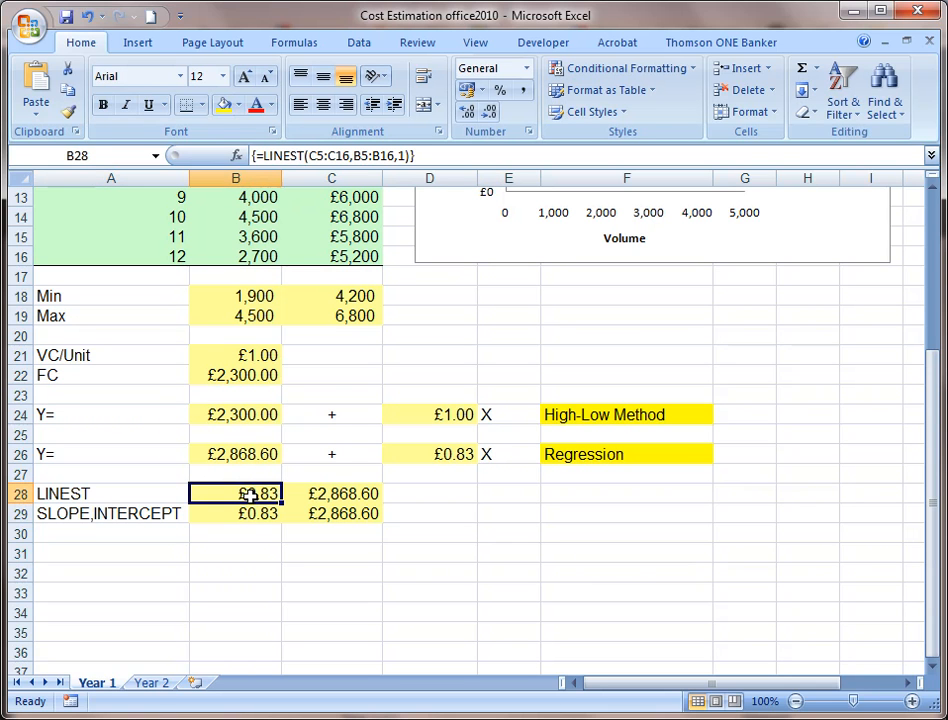
{"action": "left_click", "coordinate": [306, 155]}
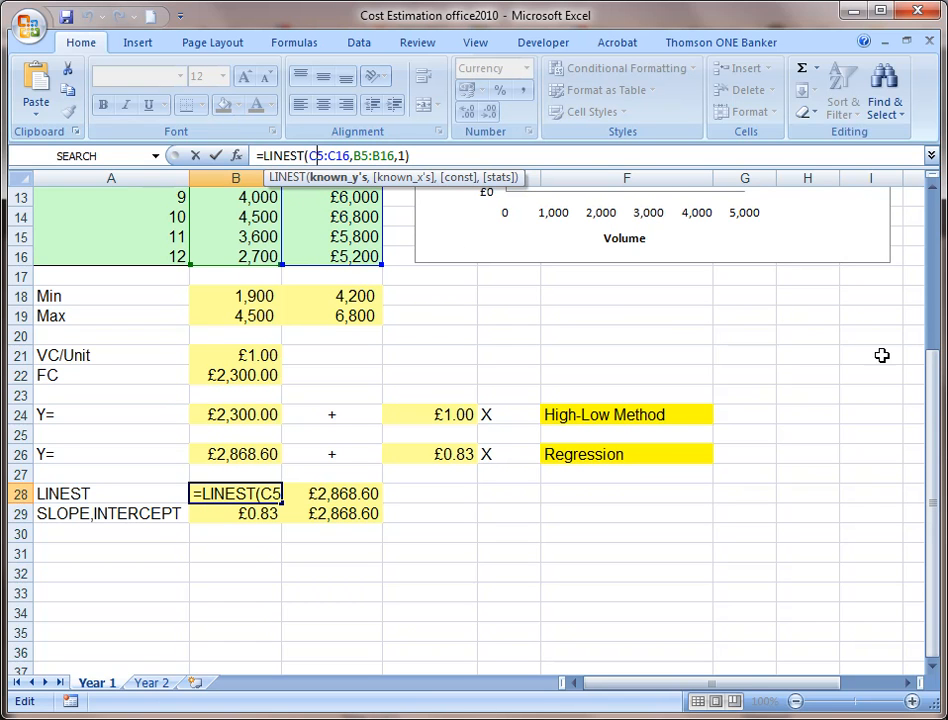
{"action": "left_click_drag", "start_coordinate": [933, 360], "coordinate": [934, 285]}
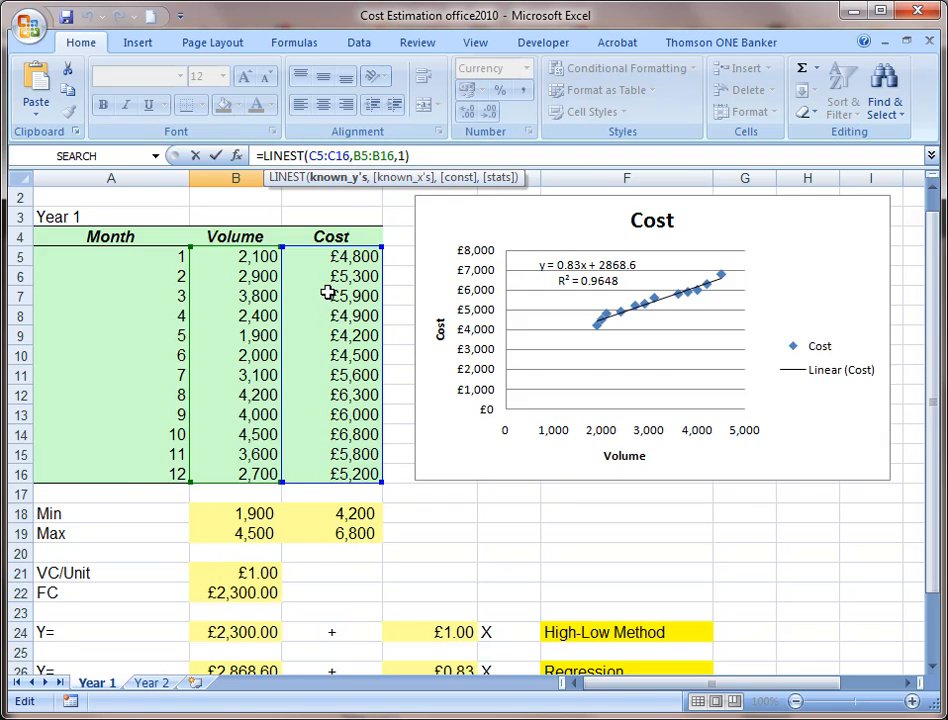
{"action": "key", "text": "ctrl+shift+Return"}
- Name the monthly cost values in C5:C16 "cost" and check the volume values in B5:B16
{"action": "left_click", "coordinate": [402, 447]}
{"action": "left_click_drag", "start_coordinate": [366, 413], "coordinate": [315, 256]}
{"action": "left_click", "coordinate": [101, 157]}
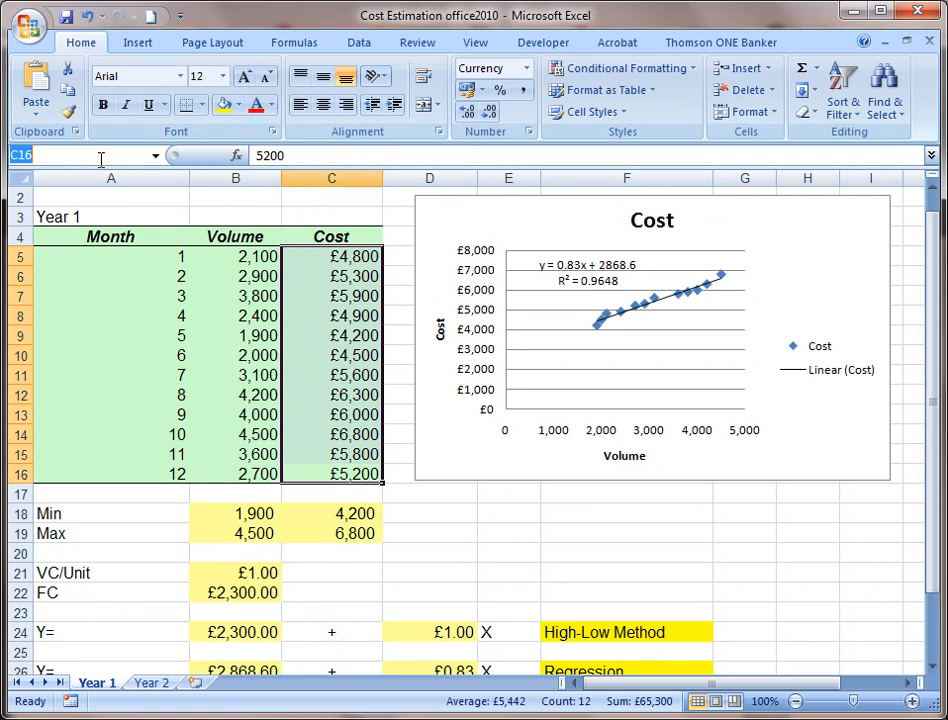
{"action": "type", "text": "cost"}
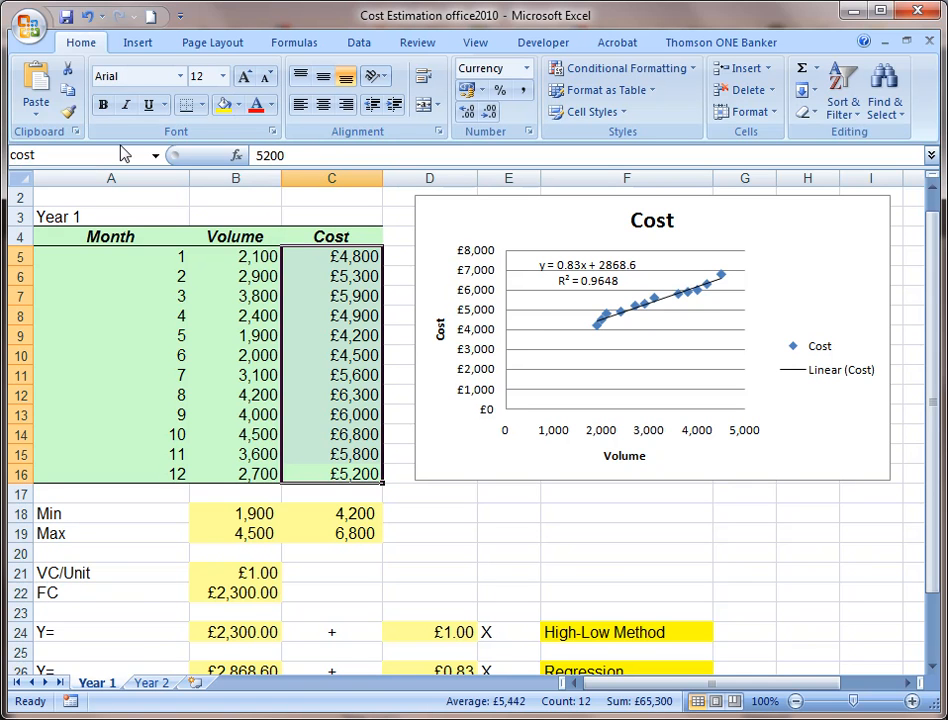
{"action": "key", "text": "Return"}
{"action": "left_click_drag", "start_coordinate": [237, 256], "coordinate": [237, 474]}
{"action": "left_click", "coordinate": [459, 546]}
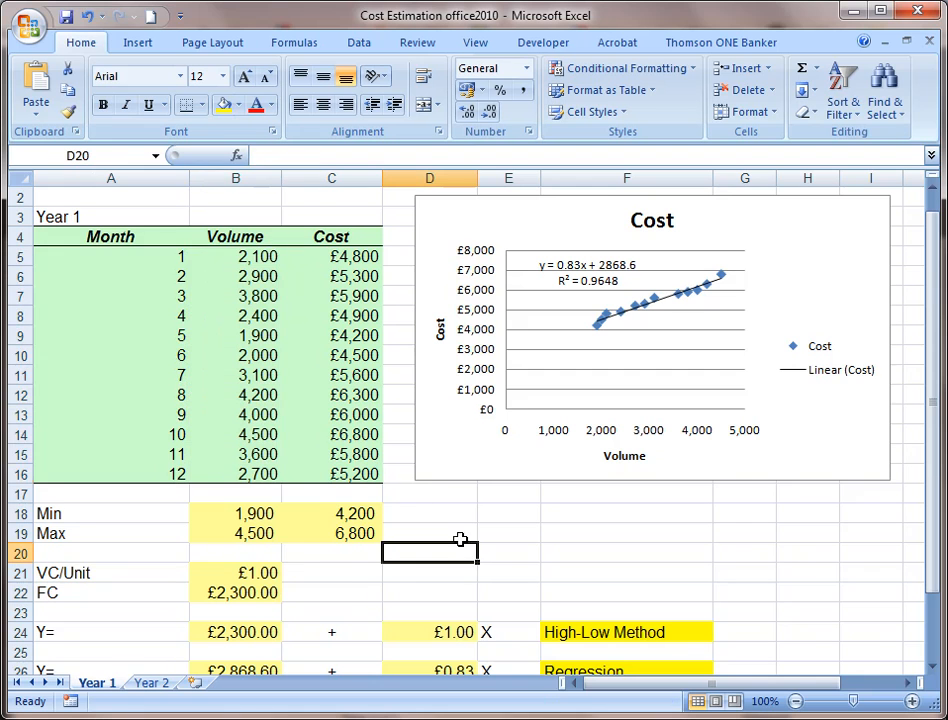
- Replace the cell ranges in B28's LINEST formula with the names cost and Volume, and try to enter it in that single cell
{"action": "scroll", "coordinate": [335, 484], "scroll_direction": "down", "scroll_amount": 2}
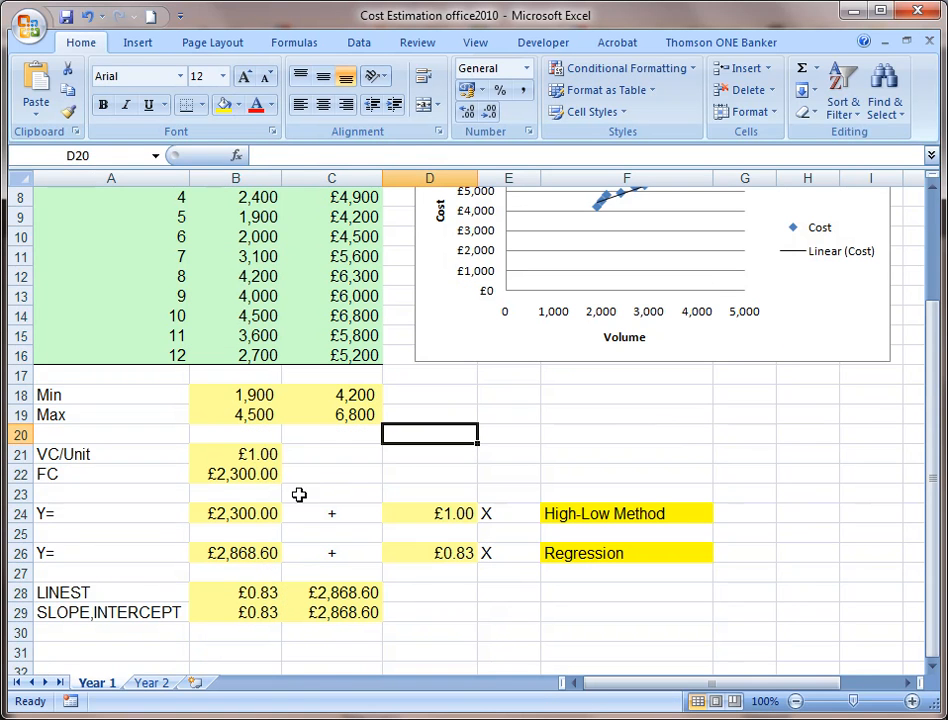
{"action": "left_click", "coordinate": [250, 592]}
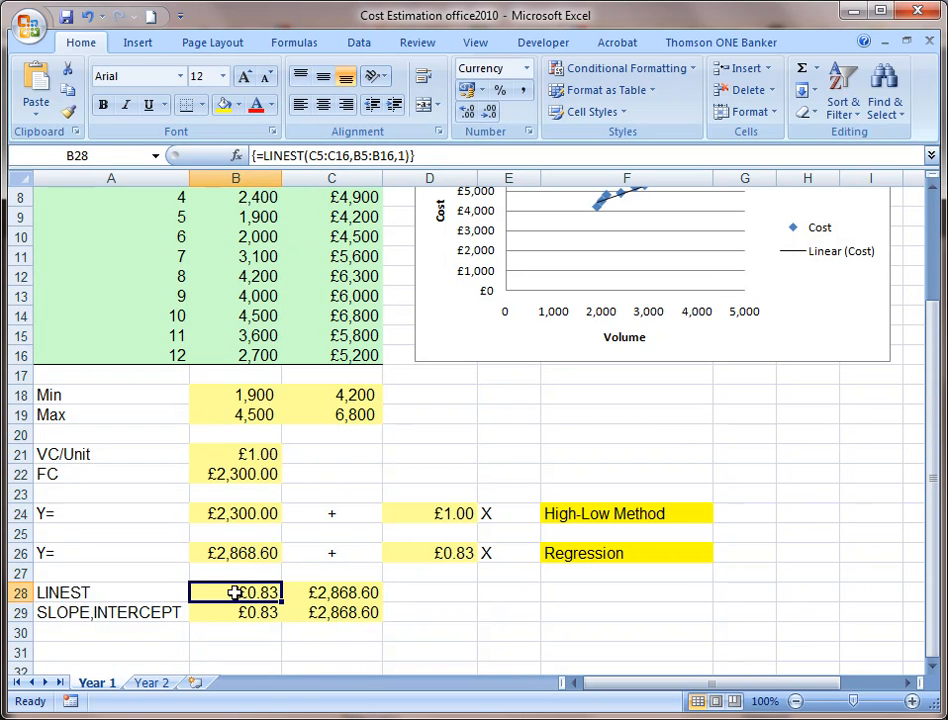
{"action": "left_click", "coordinate": [318, 155]}
{"action": "double_click", "coordinate": [318, 155]}
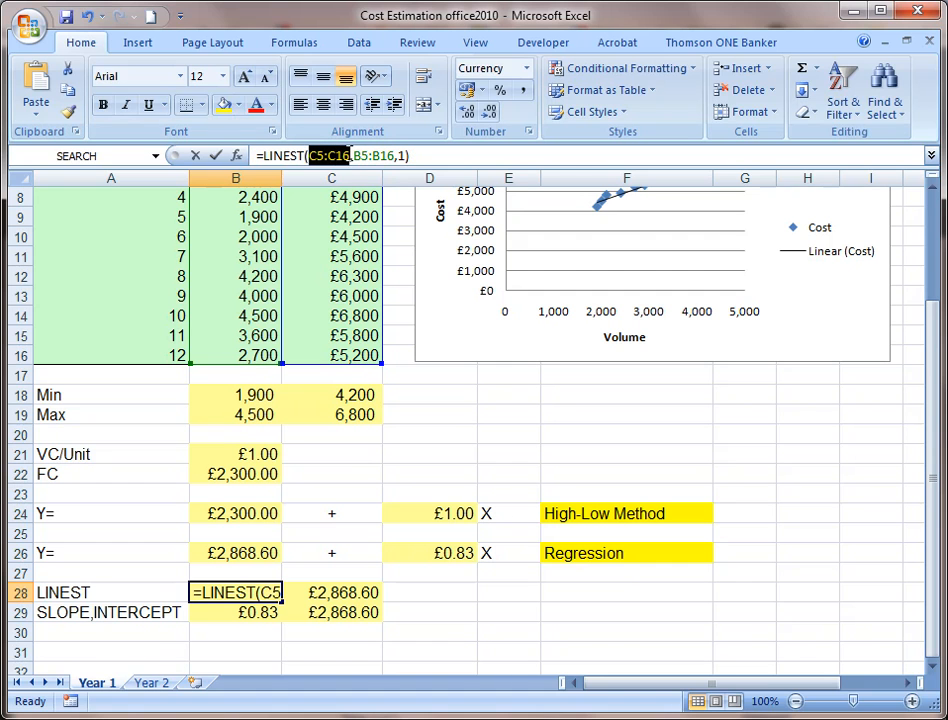
{"action": "type", "text": "cost"}
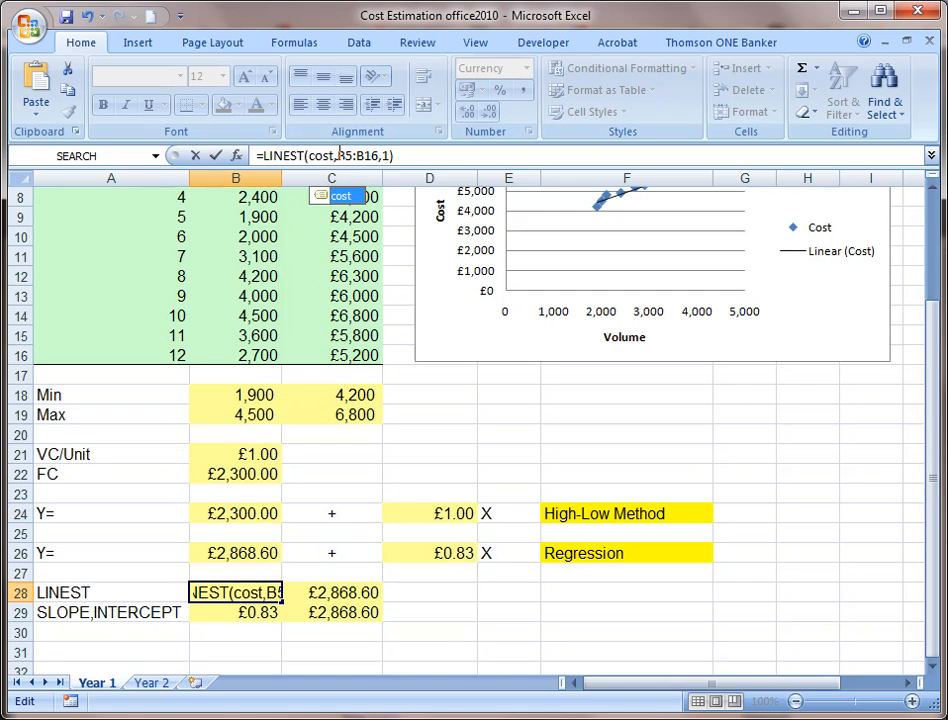
{"action": "double_click", "coordinate": [338, 155]}
{"action": "type", "text": "volu"}
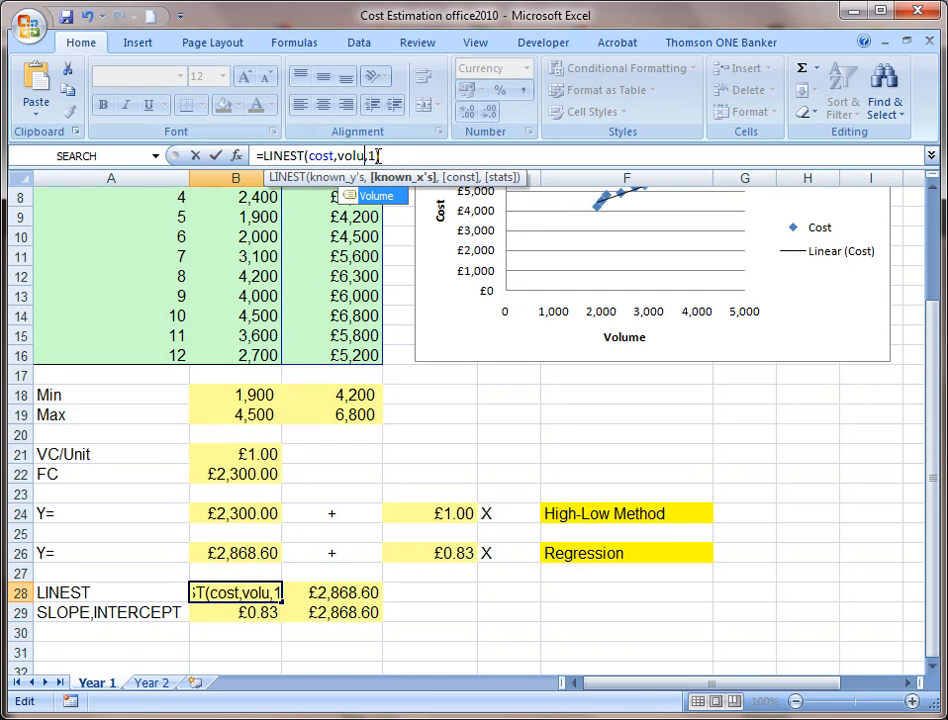
{"action": "double_click", "coordinate": [368, 196]}
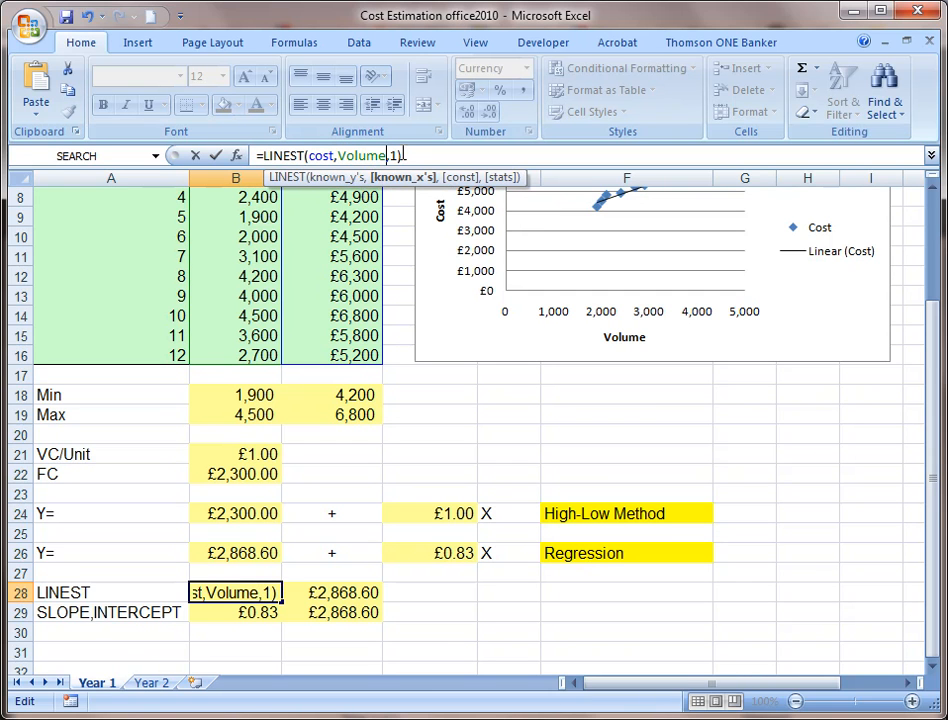
{"action": "left_click", "coordinate": [395, 155]}
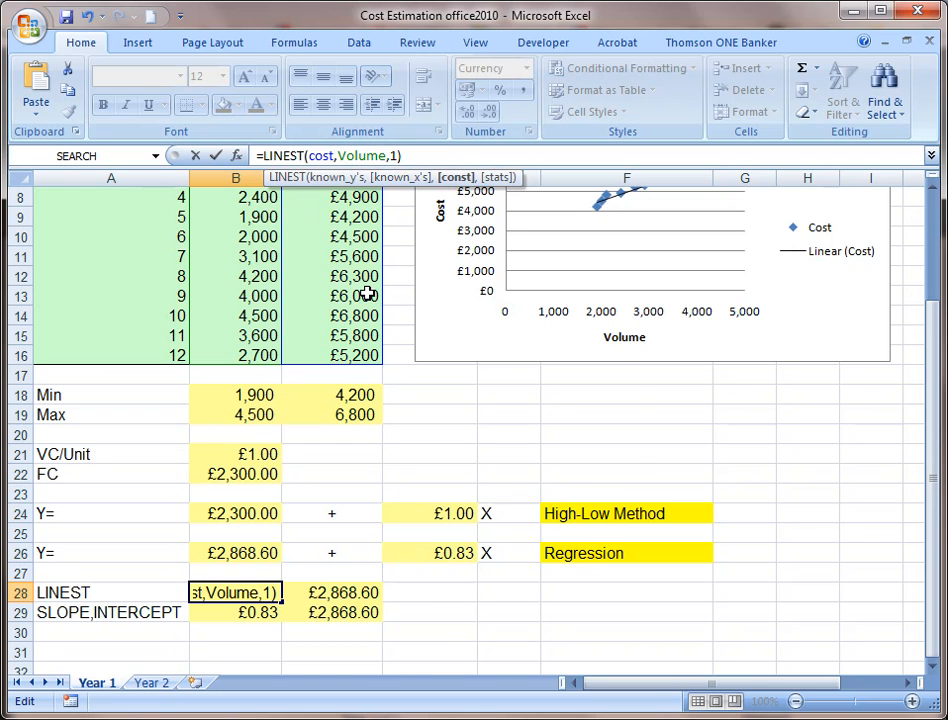
{"action": "key", "text": "Return"}
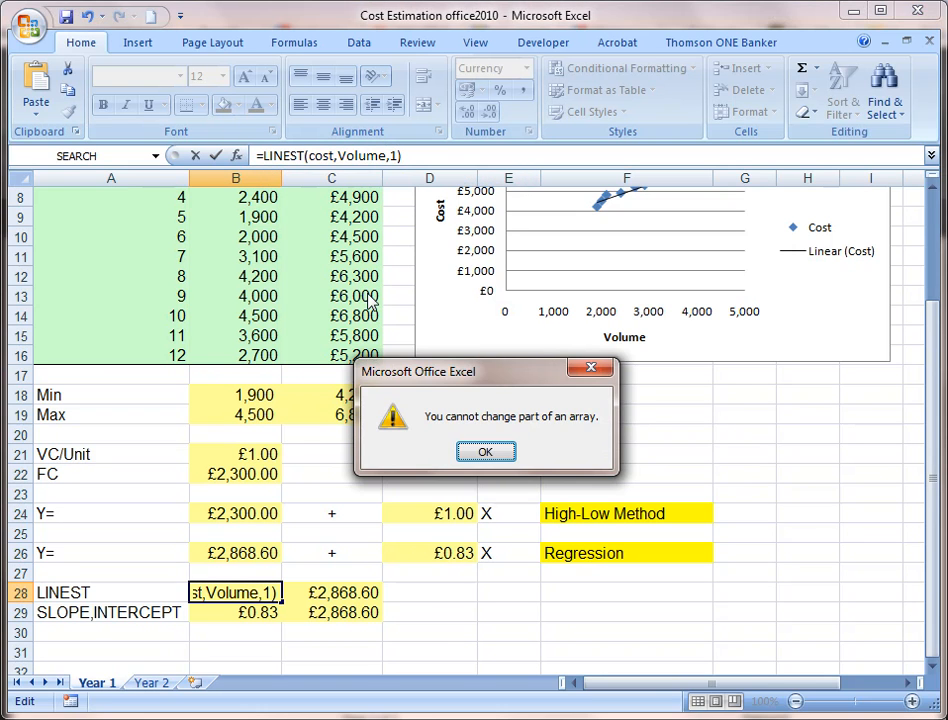
{"action": "left_click", "coordinate": [507, 451]}
- Copy the revised formula text, abandon the single-cell edit, and enter =LINEST(cost,Volume,1) as an array formula across B28:C28
{"action": "left_click_drag", "start_coordinate": [426, 154], "coordinate": [257, 155]}
{"action": "key", "text": "ctrl+c"}
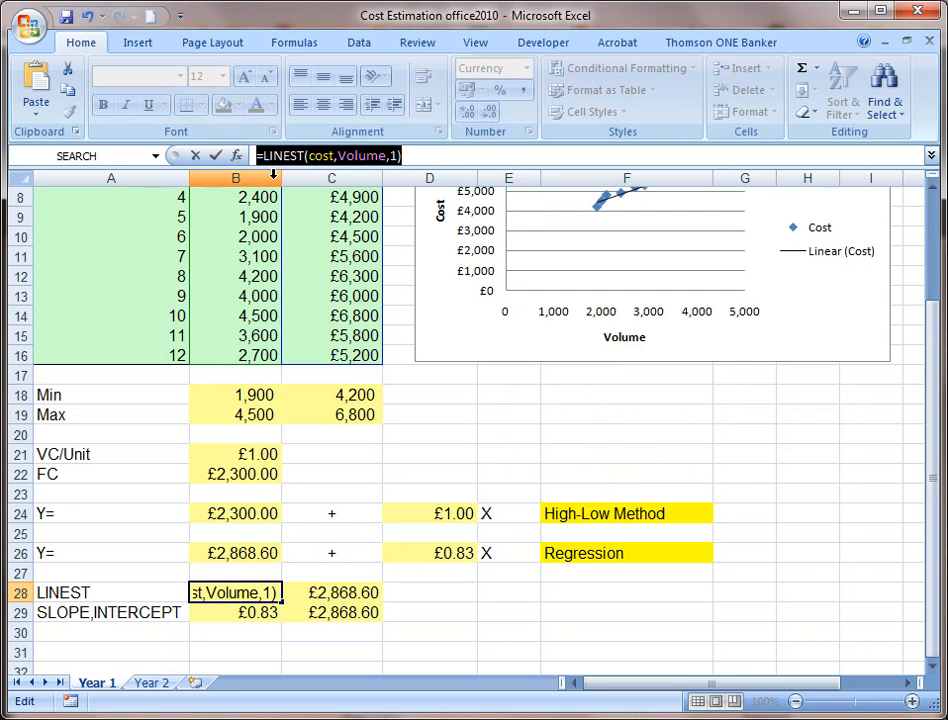
{"action": "key", "text": "ctrl+shift+Return"}
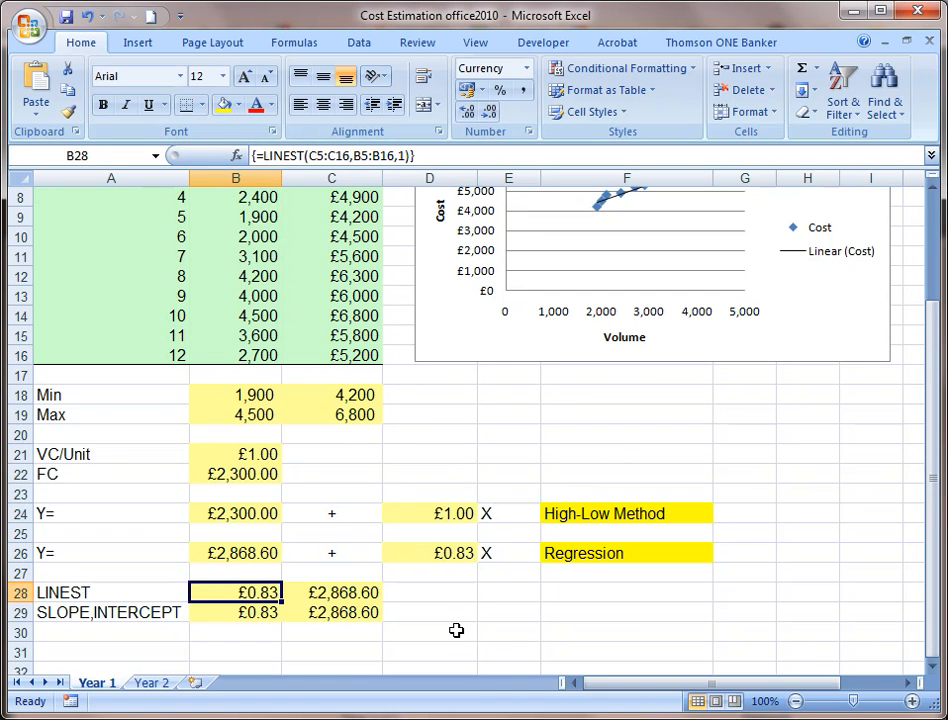
{"action": "left_click", "coordinate": [456, 630]}
{"action": "left_click_drag", "start_coordinate": [239, 593], "coordinate": [328, 597]}
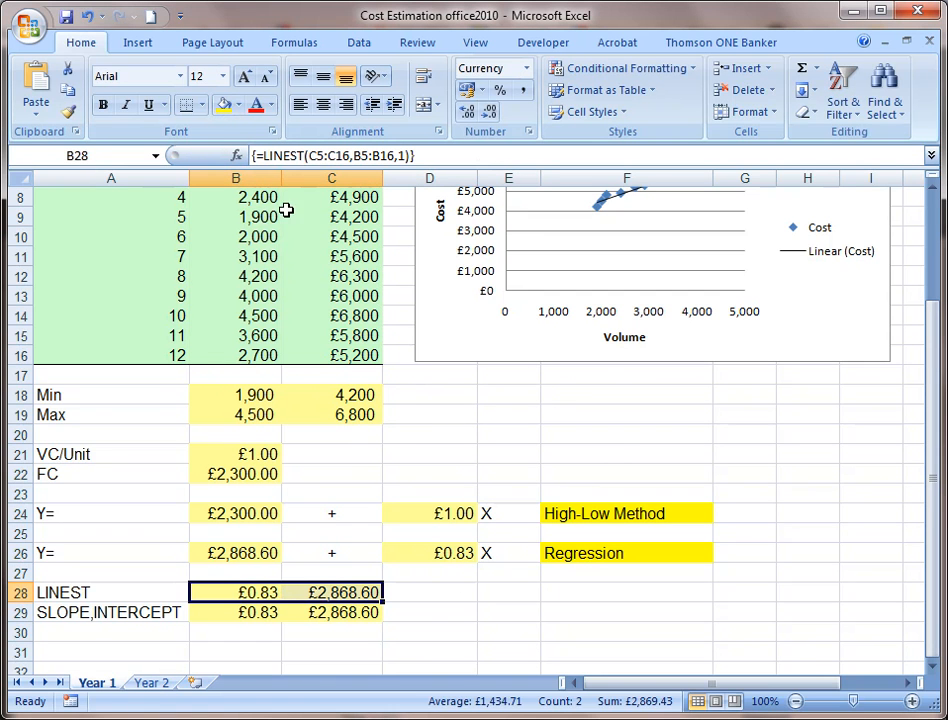
{"action": "left_click", "coordinate": [282, 154]}
{"action": "left_click_drag", "start_coordinate": [452, 156], "coordinate": [218, 159]}
{"action": "key", "text": "ctrl+v"}
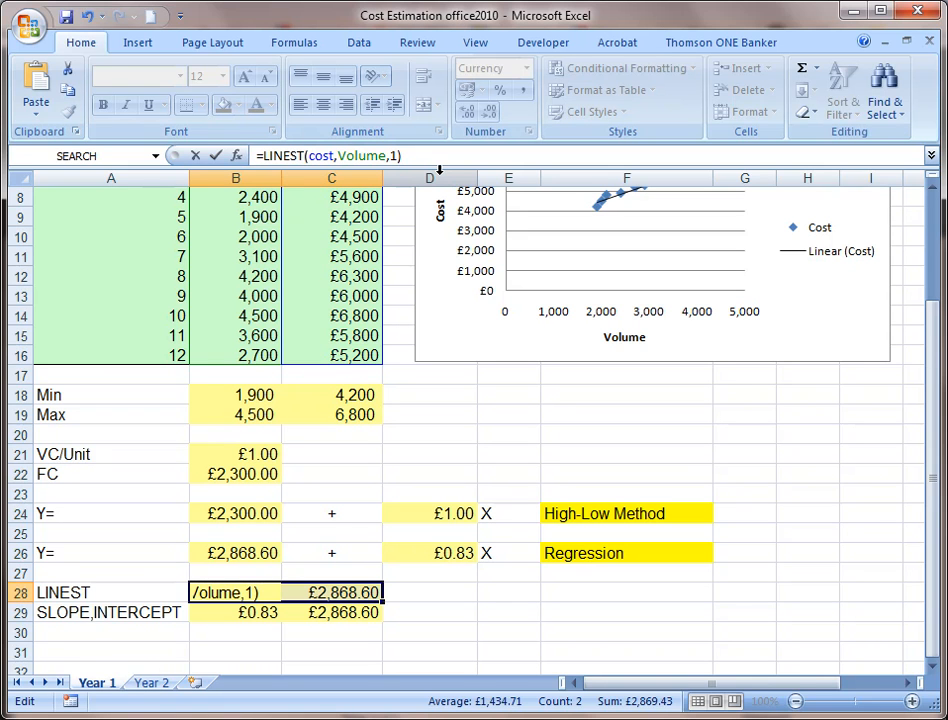
{"action": "key", "text": "ctrl+shift+Return"}
- Check the LINEST array formula in B28 and C28, comparing the slope and intercept cells
{"action": "left_click", "coordinate": [265, 630]}
{"action": "left_click", "coordinate": [262, 593]}
{"action": "left_click", "coordinate": [315, 593]}
{"action": "left_click", "coordinate": [253, 592]}
{"action": "left_click", "coordinate": [328, 594]}
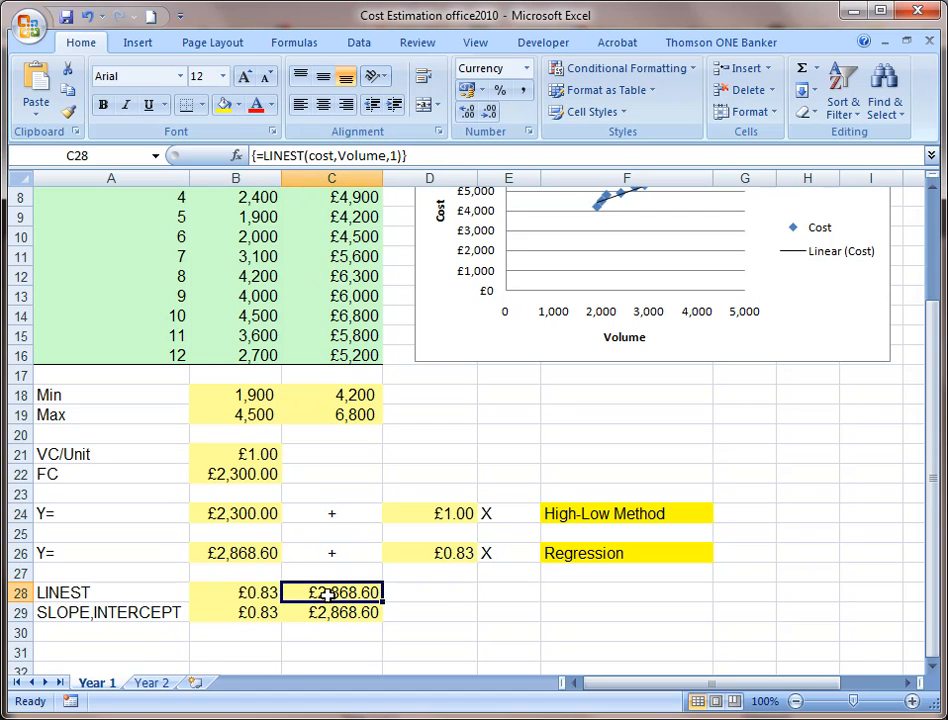
{"action": "left_click", "coordinate": [259, 594]}
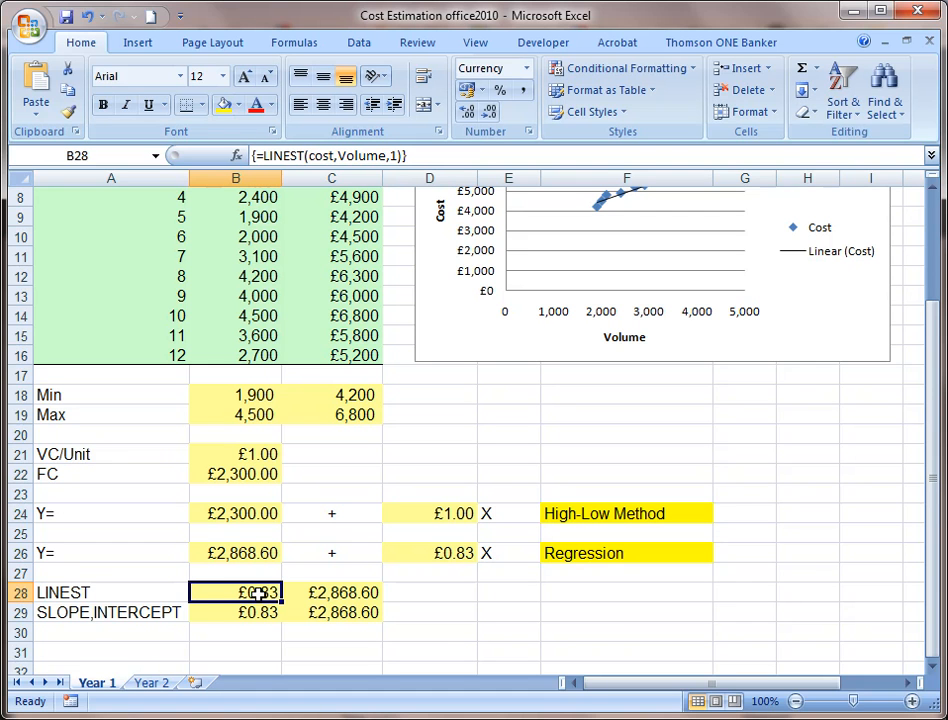
{"action": "left_click", "coordinate": [340, 595]}
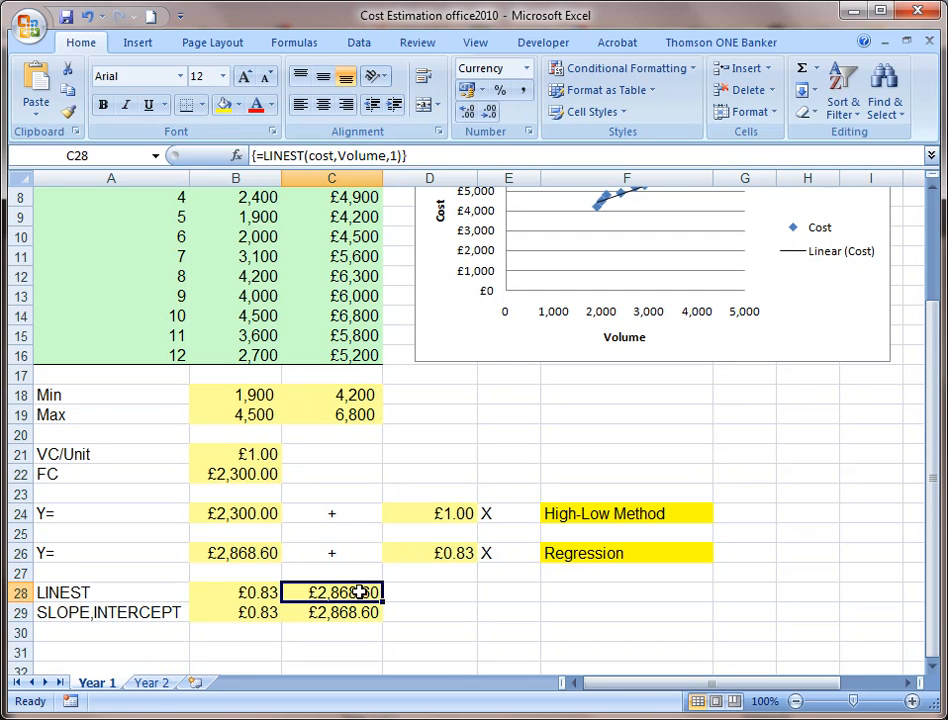
{"action": "left_click", "coordinate": [255, 595]}
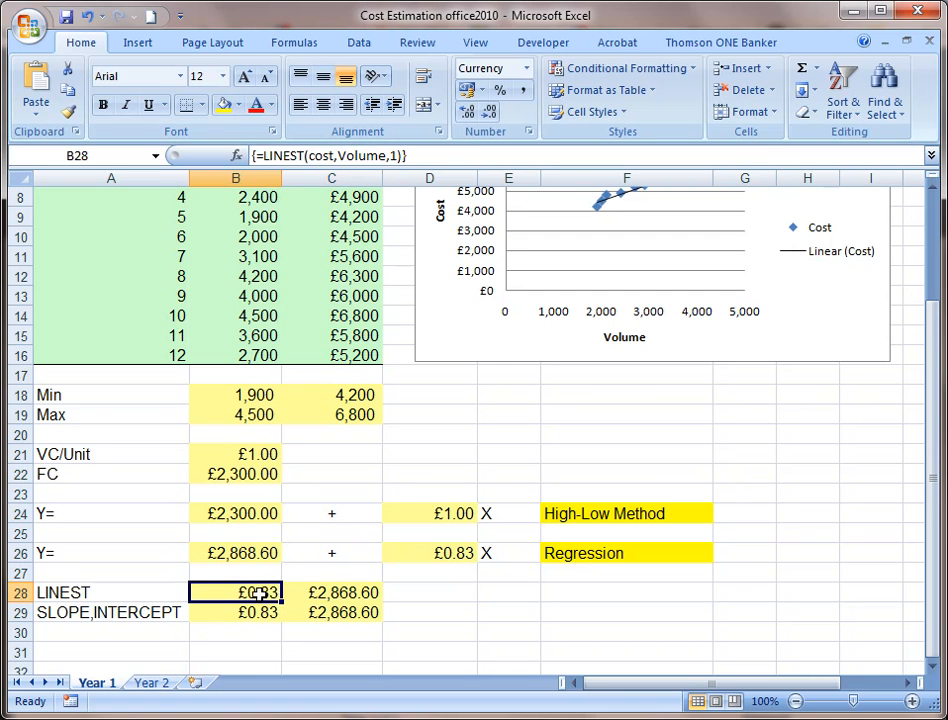
{"action": "left_click", "coordinate": [333, 593]}
{"action": "left_click", "coordinate": [472, 633]}
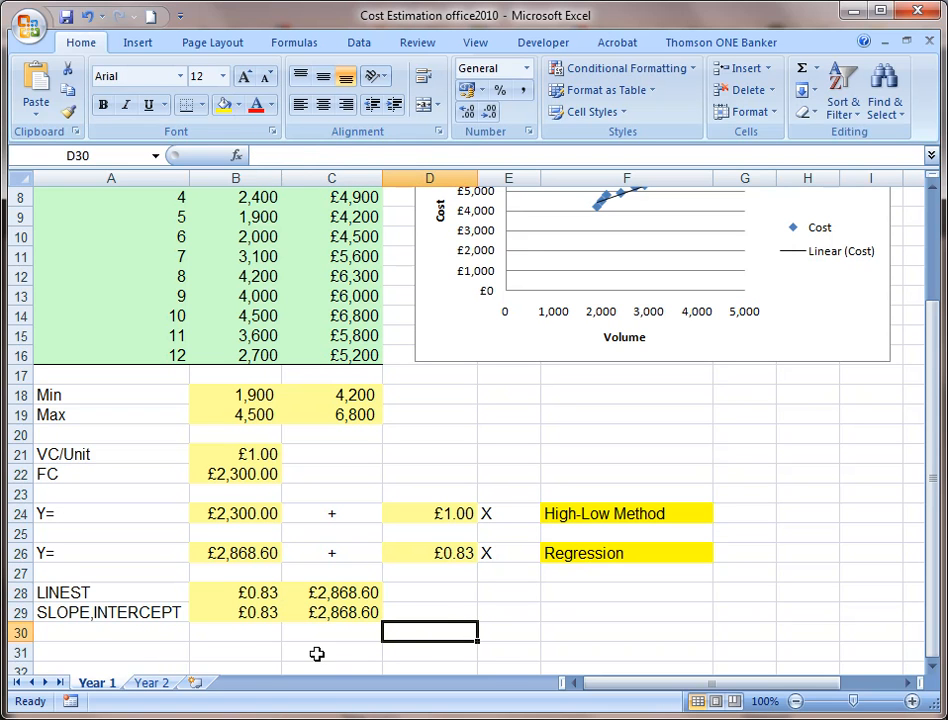
- Examine the SLOPE formula and its arguments in B29 and the INTERCEPT formula in C29, and compare them with the LINEST row
{"action": "left_click", "coordinate": [262, 614]}
{"action": "left_click", "coordinate": [345, 617]}
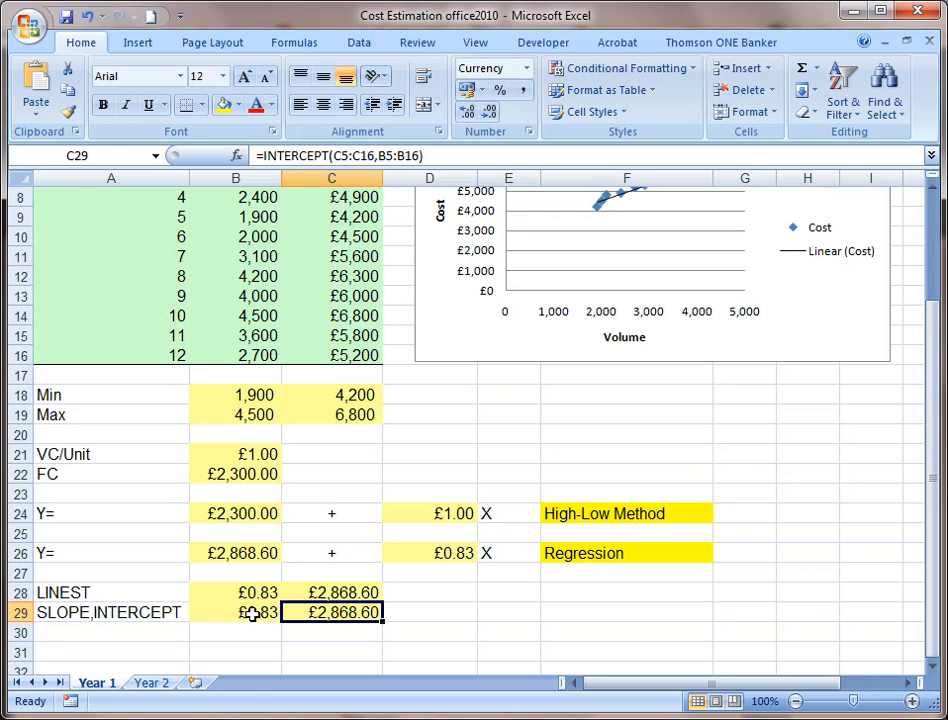
{"action": "left_click", "coordinate": [250, 614]}
{"action": "left_click", "coordinate": [345, 616]}
{"action": "mouse_move", "coordinate": [322, 624]}
{"action": "left_mouse_down"}
{"action": "mouse_move", "coordinate": [328, 646]}
{"action": "mouse_move", "coordinate": [326, 636]}
{"action": "mouse_move", "coordinate": [318, 641]}
{"action": "mouse_move", "coordinate": [325, 624]}
{"action": "left_mouse_up"}
{"action": "left_click", "coordinate": [267, 612]}
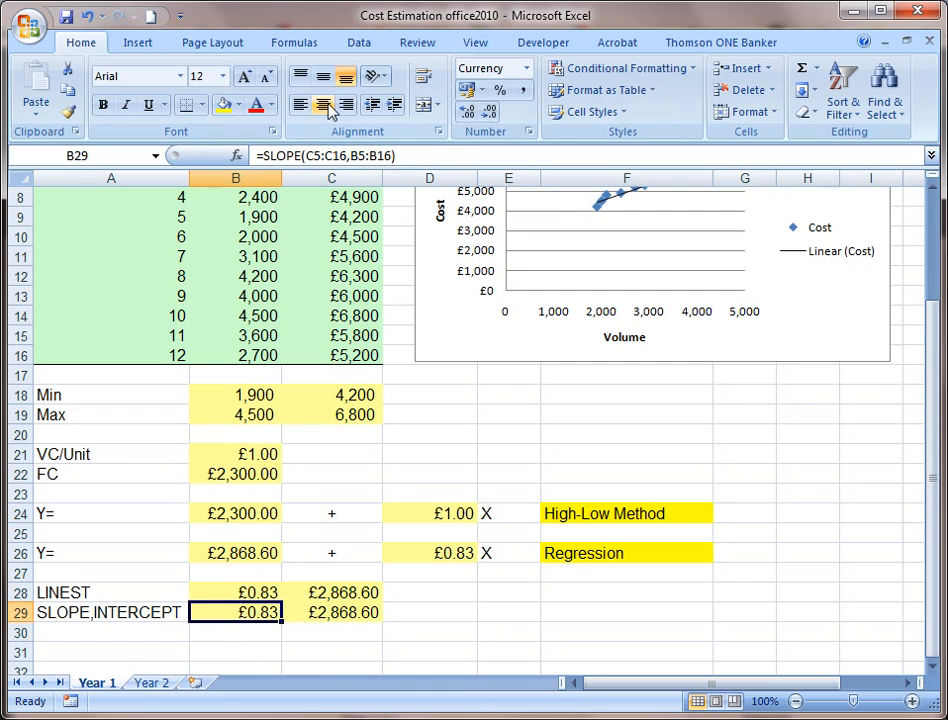
{"action": "left_click", "coordinate": [322, 156]}
{"action": "left_click", "coordinate": [372, 155]}
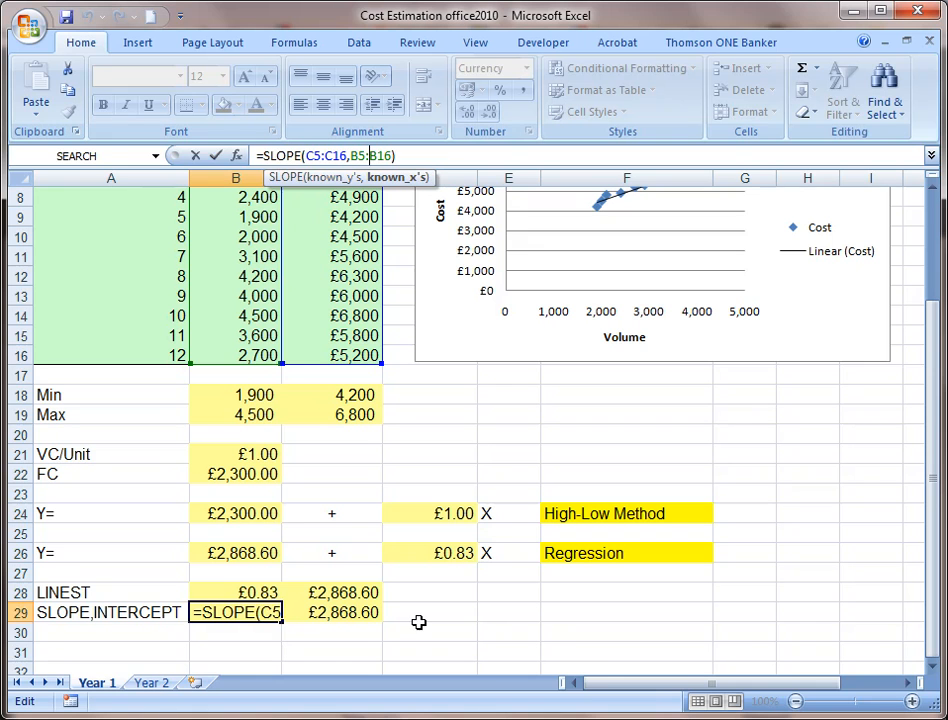
{"action": "key", "text": "Return"}
{"action": "left_click", "coordinate": [228, 610]}
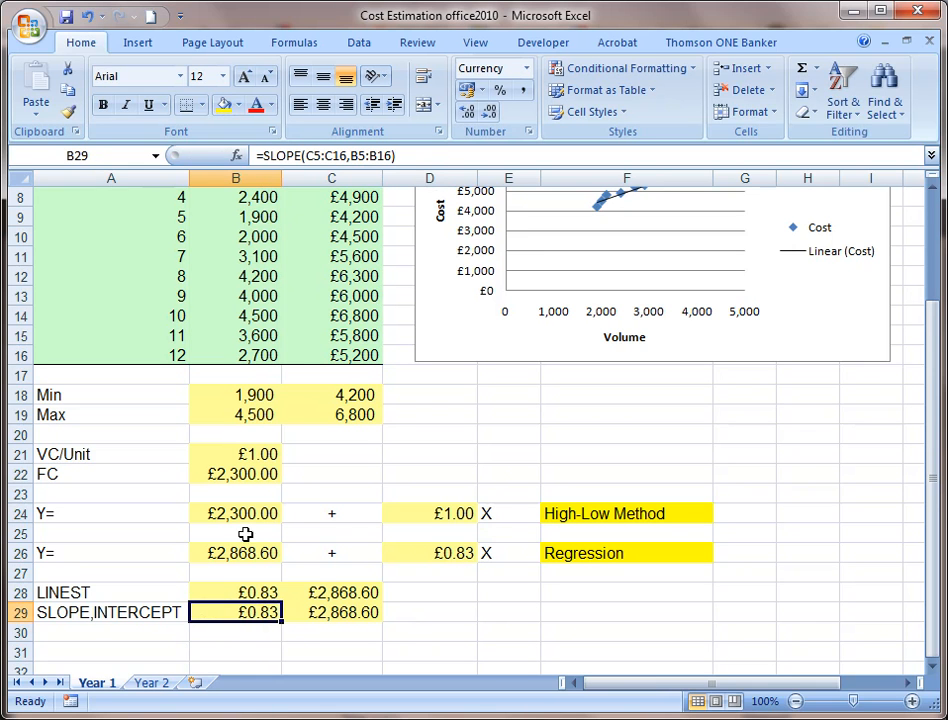
{"action": "left_click_drag", "start_coordinate": [352, 612], "coordinate": [350, 592]}
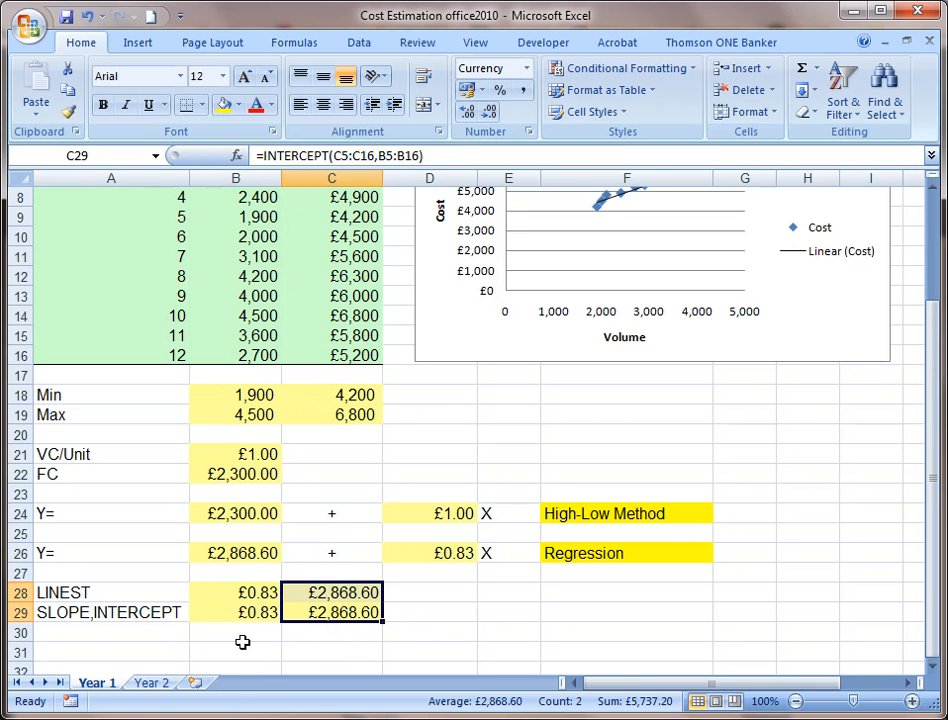